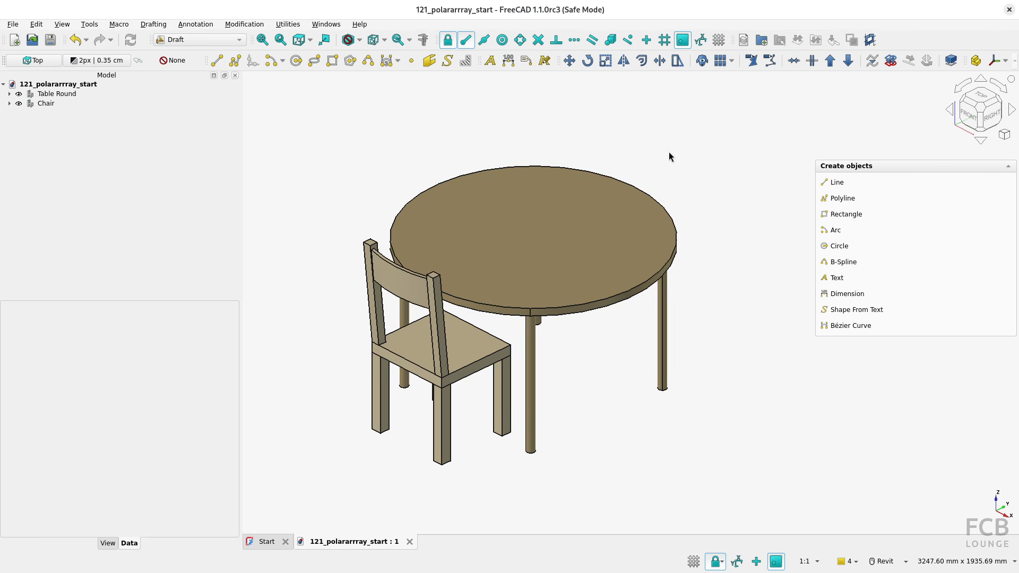
Create a 360° polar array of the chair with 4 elements, using center snapping to rotate around the round tabletop's center
{"action": "left_click", "coordinate": [732, 61]}
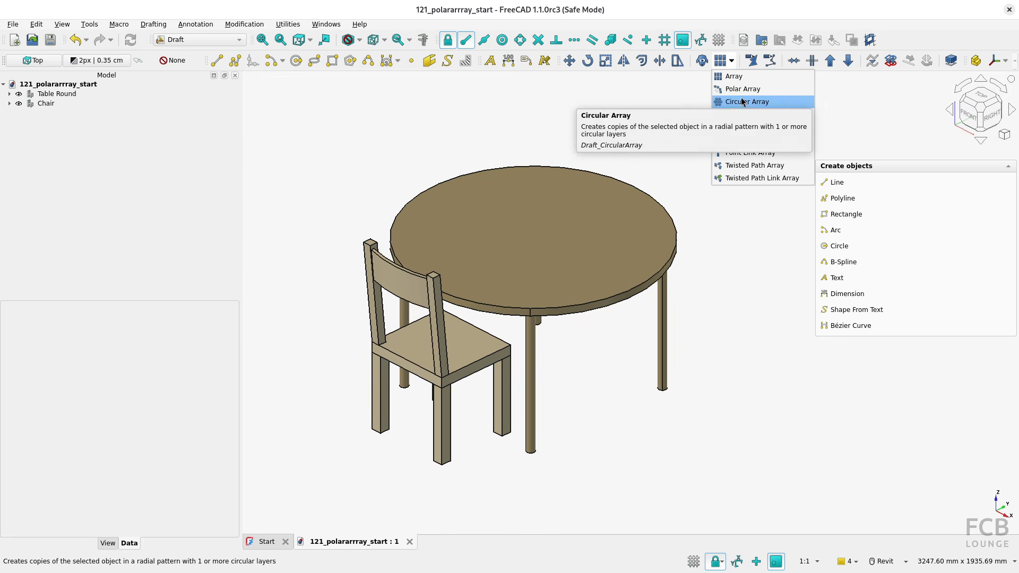
{"action": "left_click", "coordinate": [732, 62]}
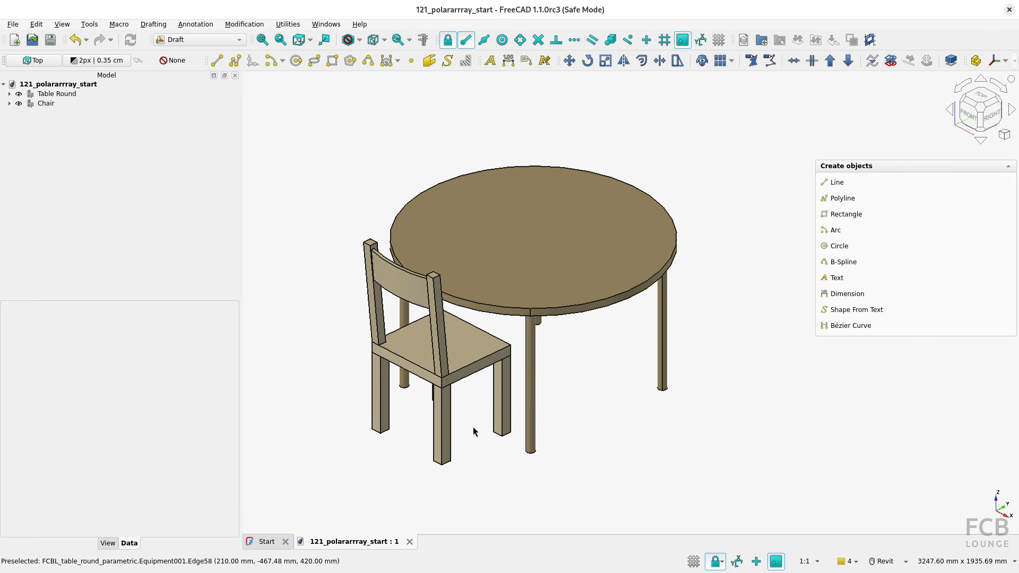
{"action": "left_click", "coordinate": [469, 362]}
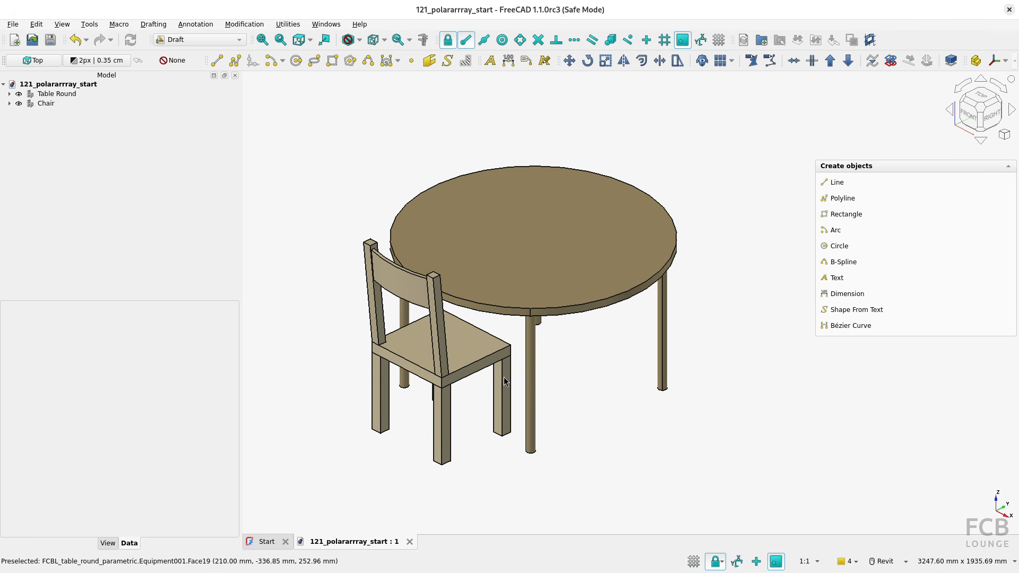
{"action": "left_click", "coordinate": [469, 357]}
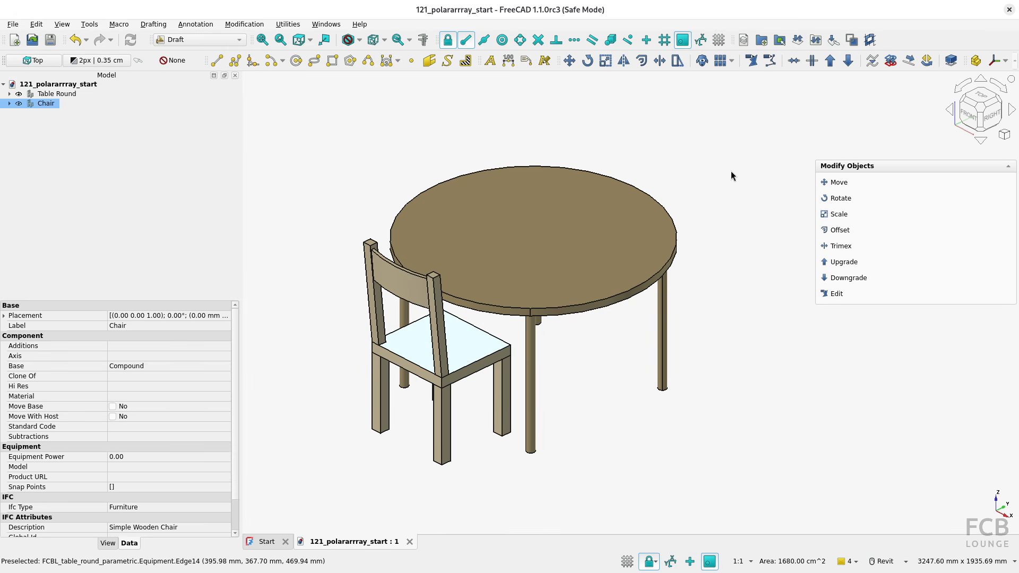
{"action": "left_click", "coordinate": [733, 61]}
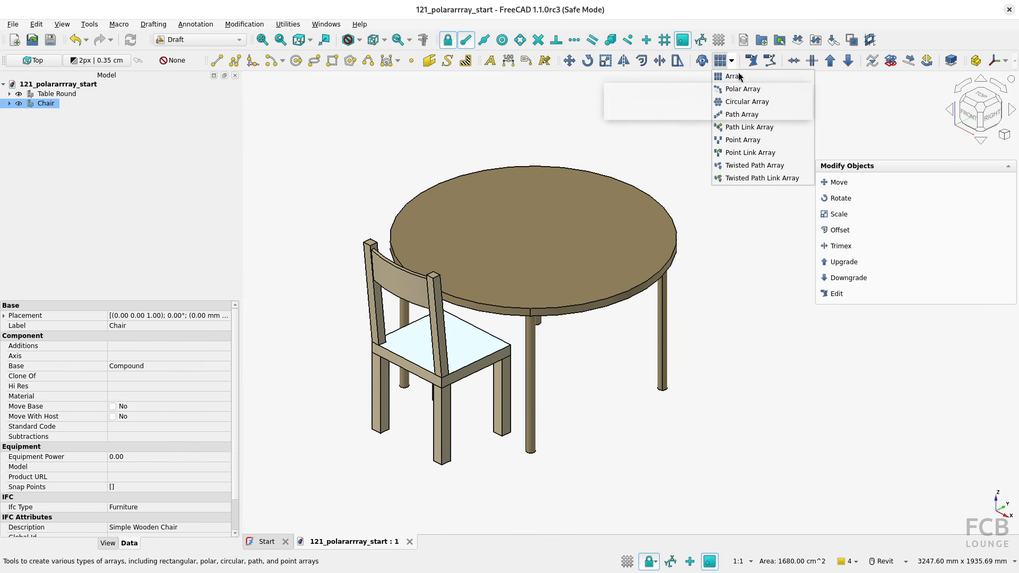
{"action": "left_click", "coordinate": [745, 90]}
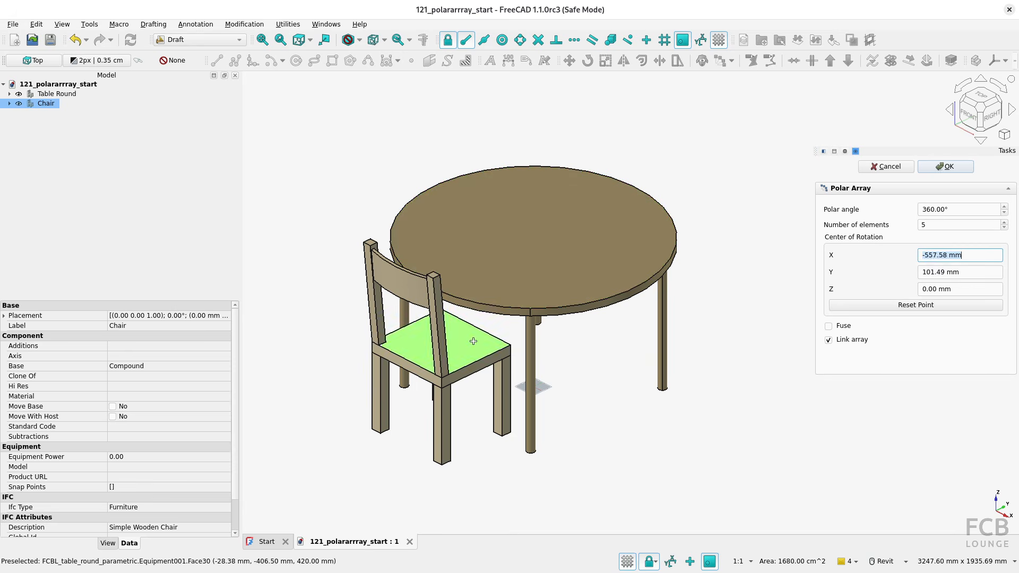
{"action": "double_click", "coordinate": [935, 224]}
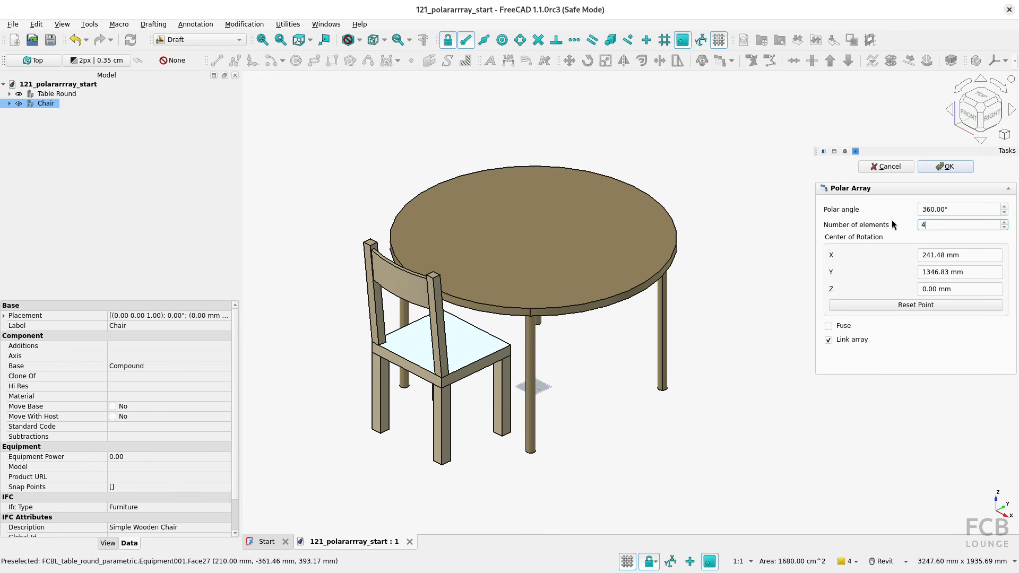
{"action": "key", "text": "Tab"}
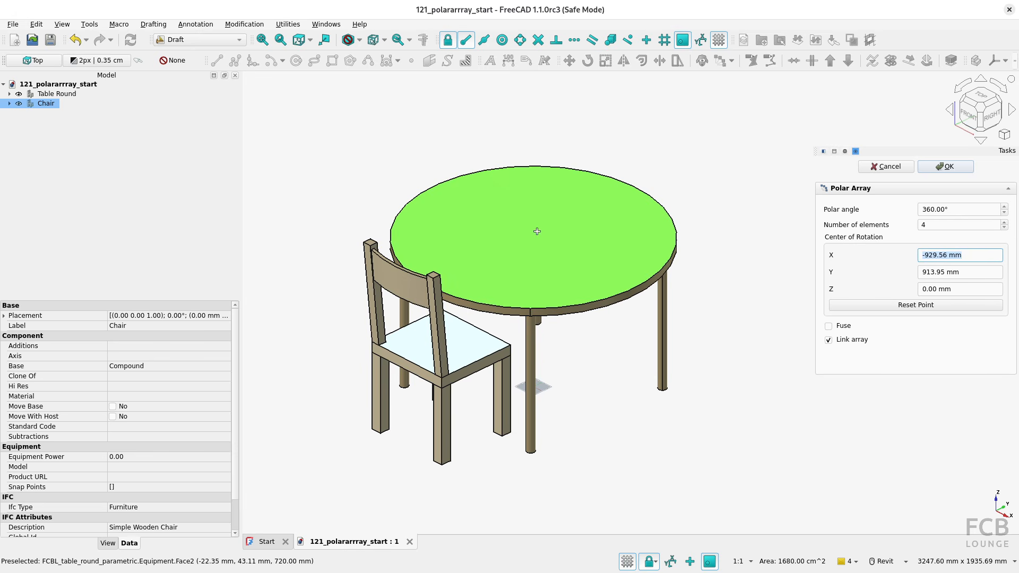
{"action": "left_click", "coordinate": [502, 41]}
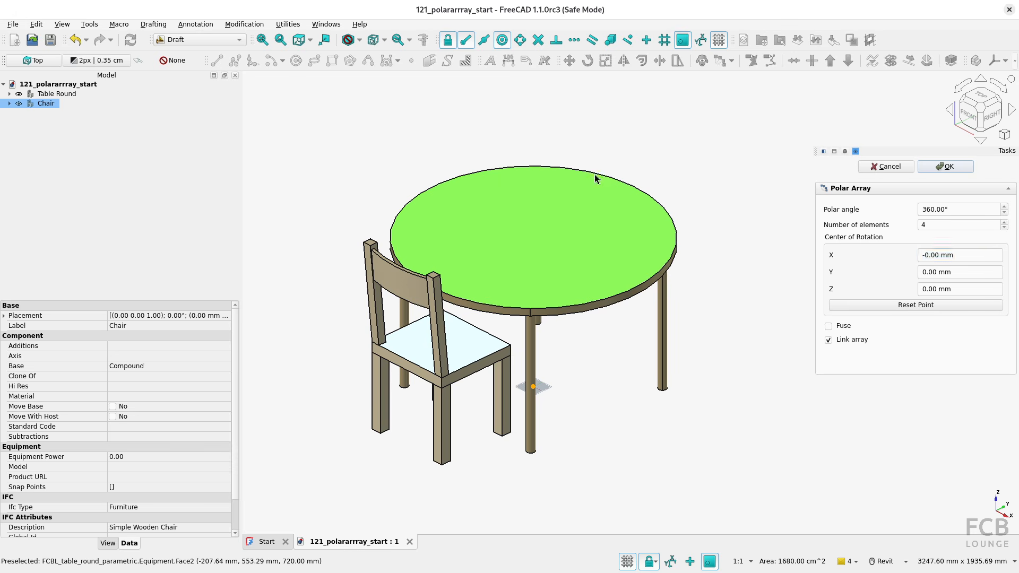
{"action": "left_click", "coordinate": [594, 174]}
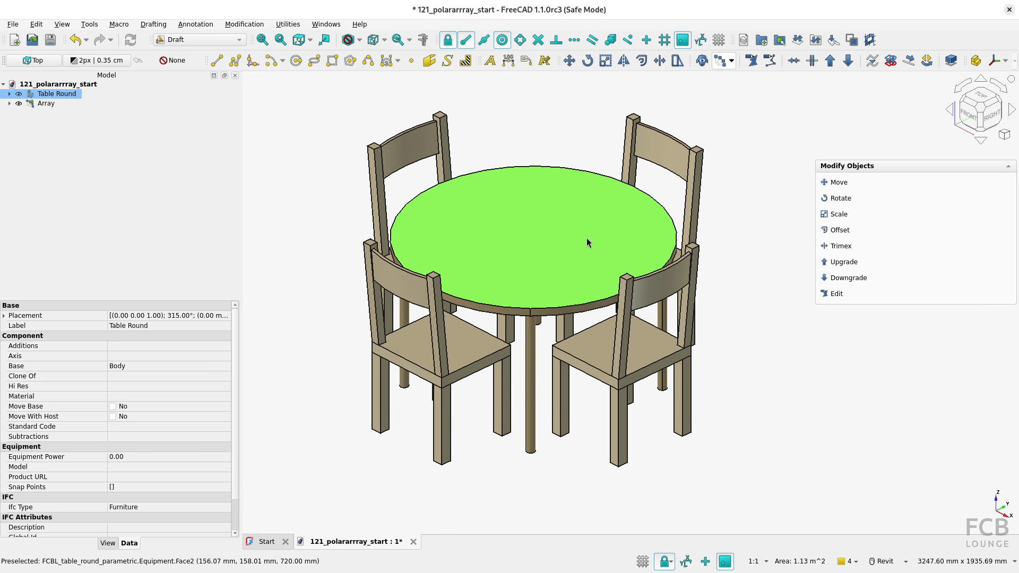
View the model from above and set the chair array's number of polar elements to 5
{"action": "key", "text": "2"}
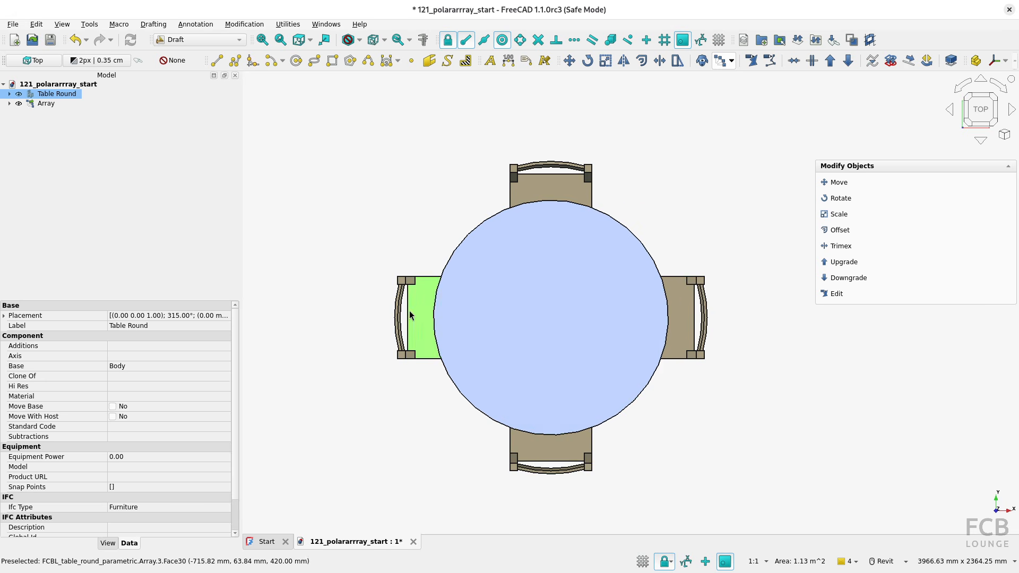
{"action": "left_click", "coordinate": [53, 104]}
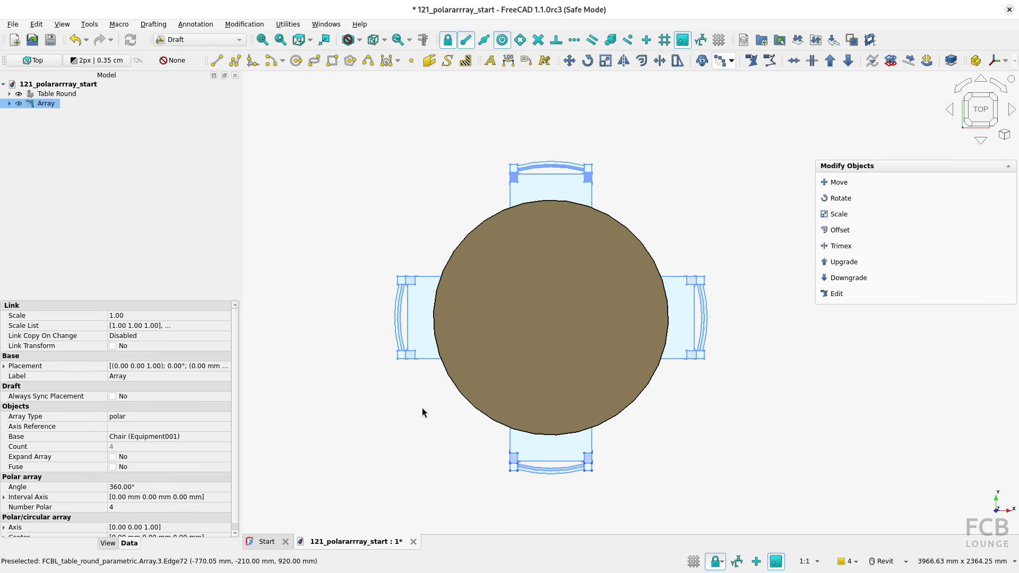
{"action": "left_click", "coordinate": [10, 104]}
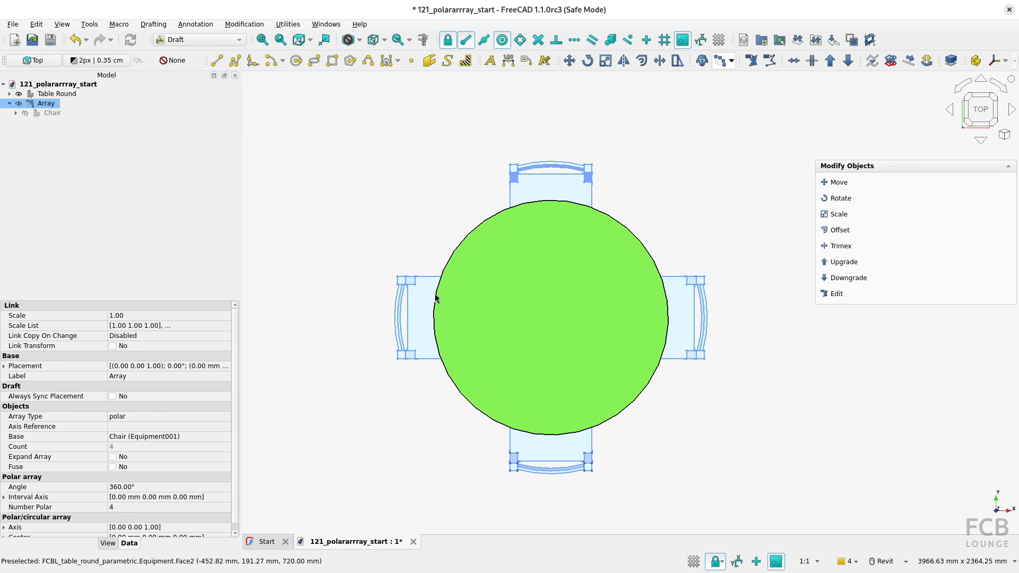
{"action": "left_click", "coordinate": [132, 507]}
{"action": "key", "text": "Return"}
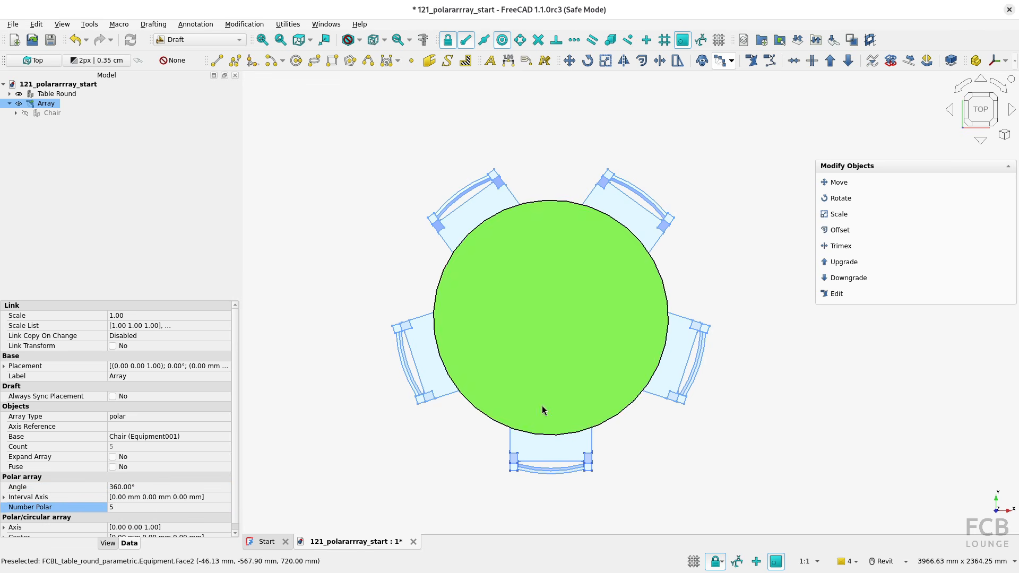
Reduce the chair array to 3 elements and set its polar angle to 180°
{"action": "left_click", "coordinate": [131, 508]}
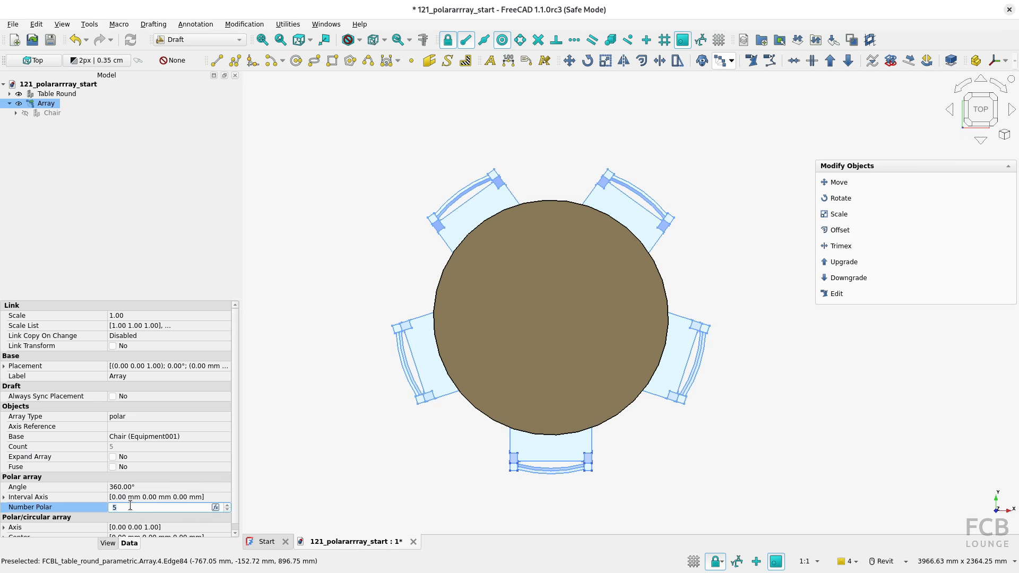
{"action": "type", "text": "3"}
{"action": "key", "text": "Return"}
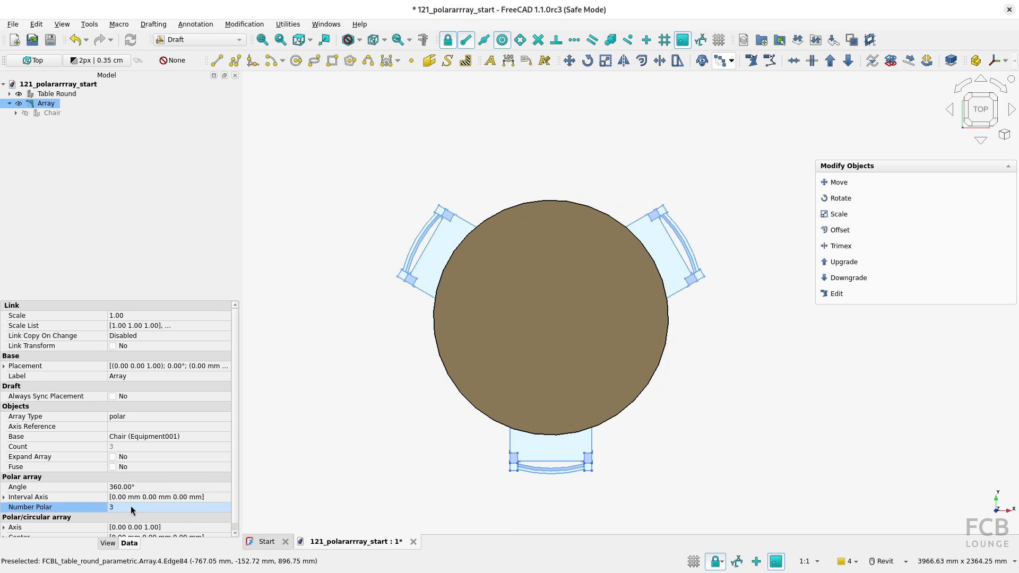
{"action": "left_click", "coordinate": [136, 487]}
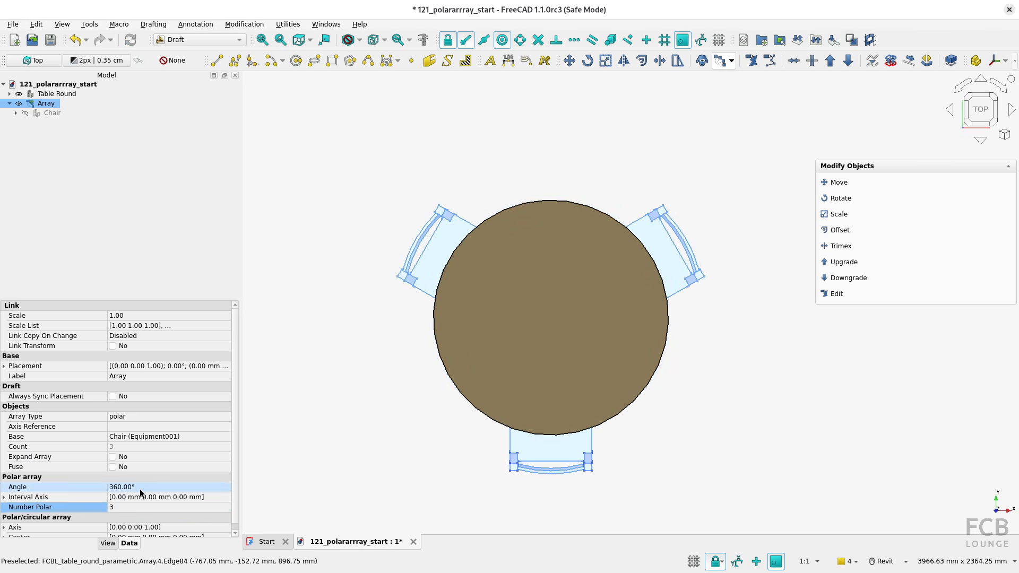
{"action": "type", "text": "180"}
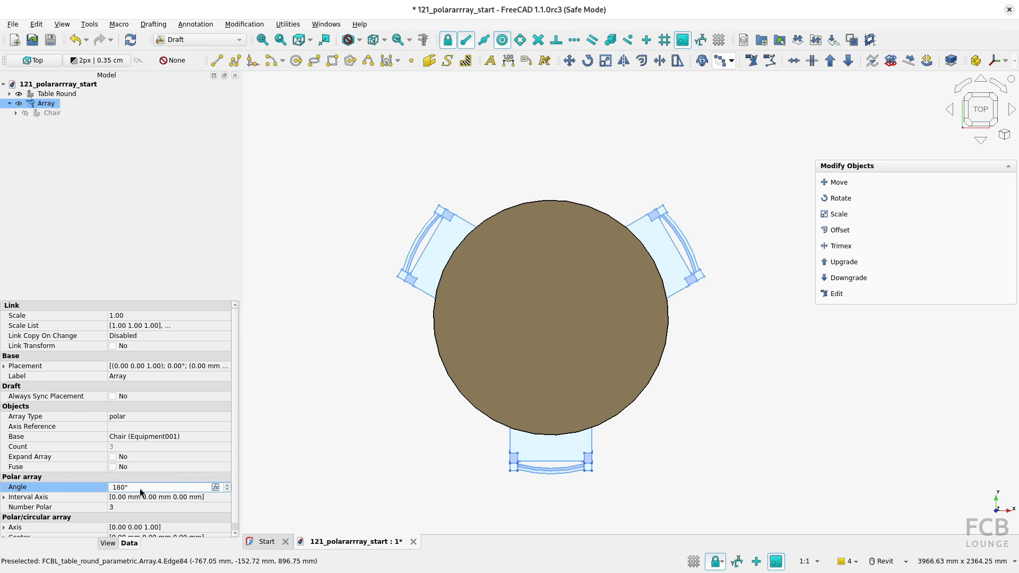
{"action": "key", "text": "Return"}
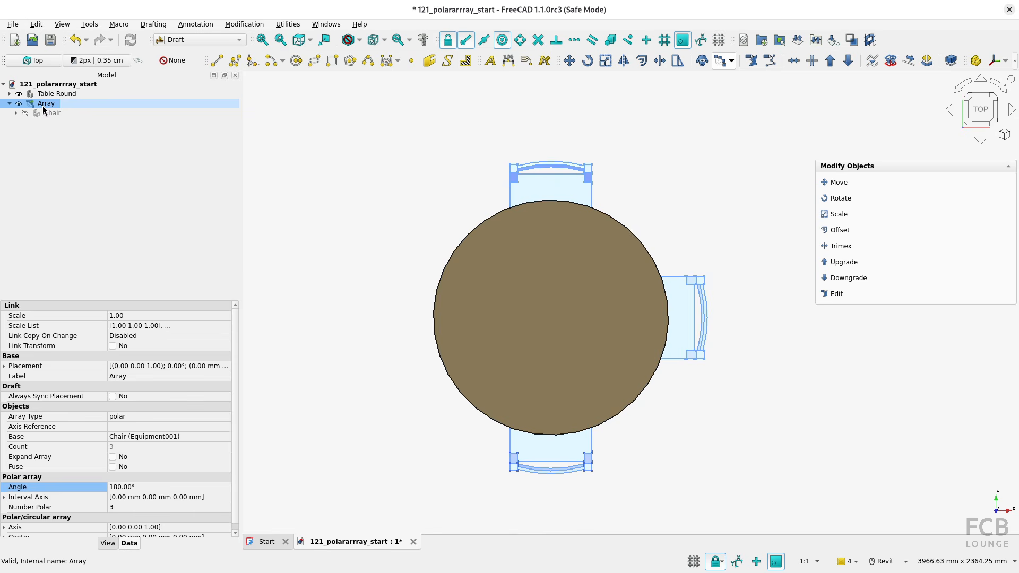
Delete the chair array and make the original chair visible again
{"action": "key", "text": "Delete"}
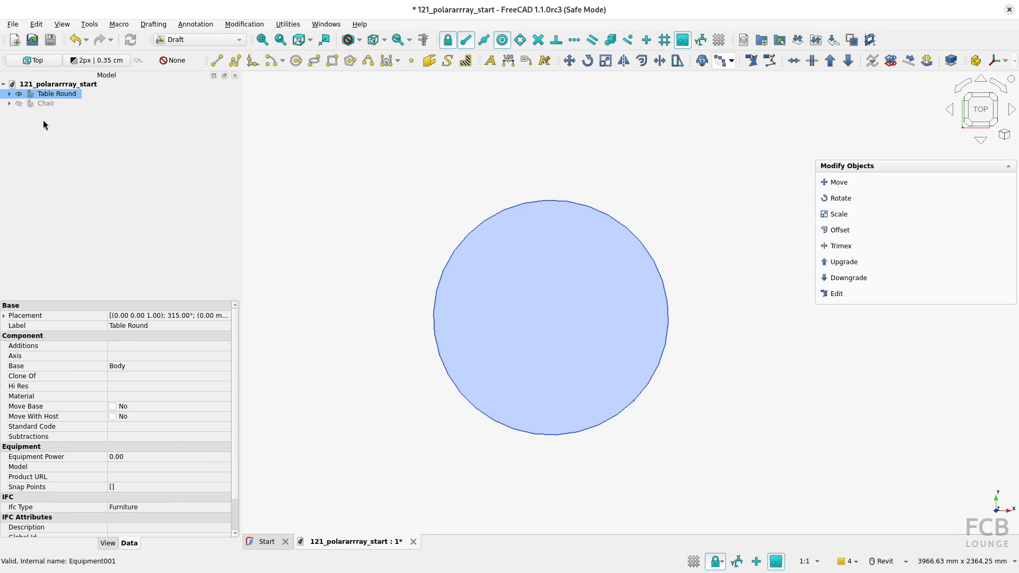
{"action": "left_click", "coordinate": [18, 104]}
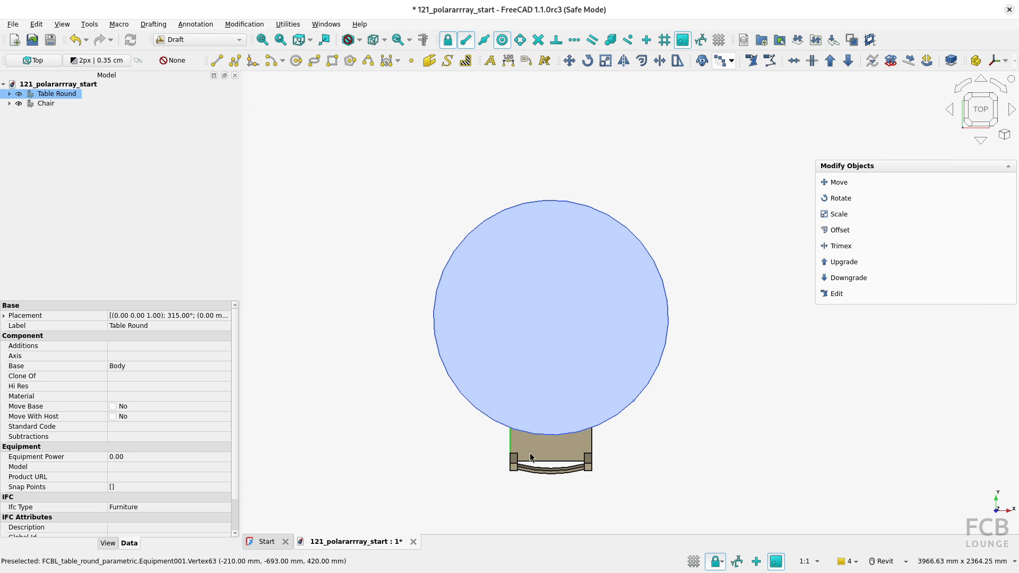
{"action": "left_click", "coordinate": [690, 442]}
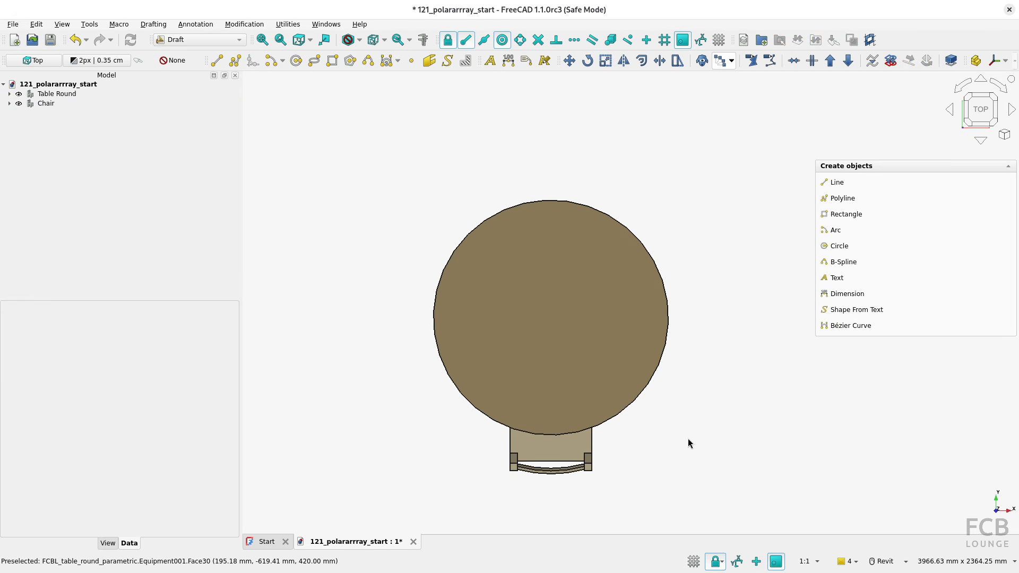
Draw a slanted line about 643 mm long in the empty area to the upper left of the table
{"action": "scroll", "coordinate": [688, 438], "scroll_direction": "down", "scroll_amount": 2}
{"action": "middle_click_drag", "start_coordinate": [688, 439], "coordinate": [602, 428]}
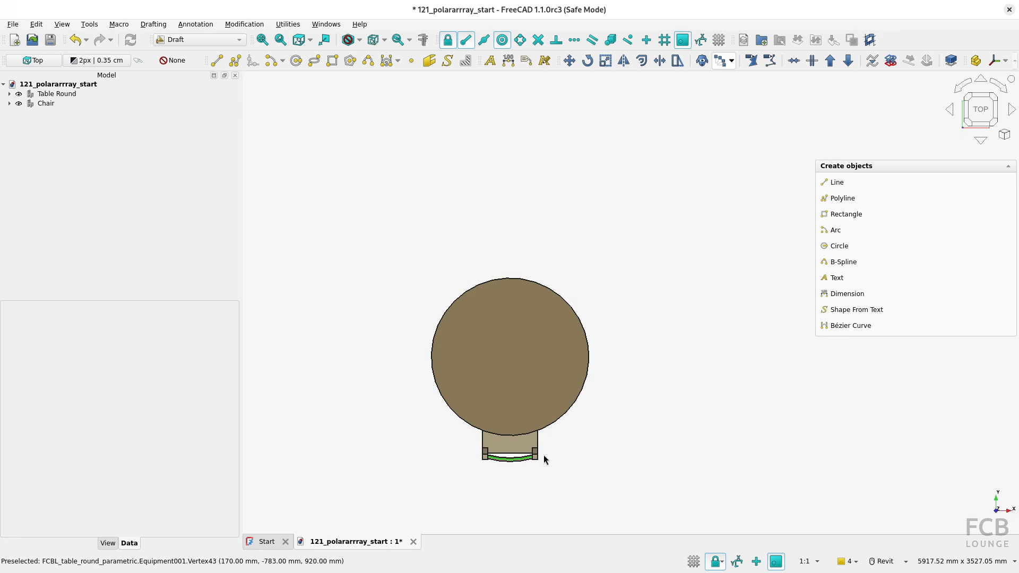
{"action": "scroll", "coordinate": [622, 309], "scroll_direction": "down", "scroll_amount": 1}
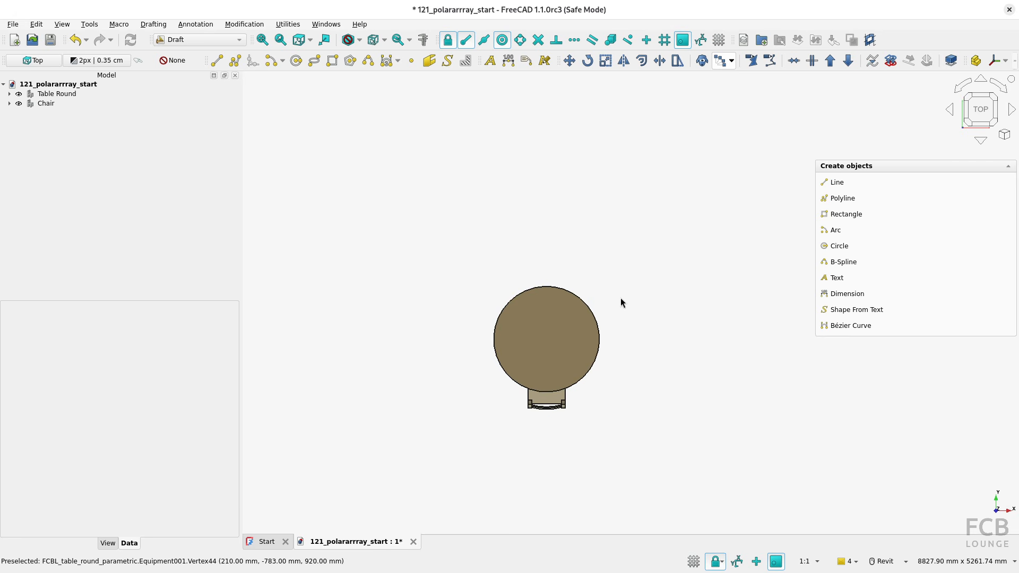
{"action": "middle_click_drag", "start_coordinate": [620, 298], "coordinate": [619, 326]}
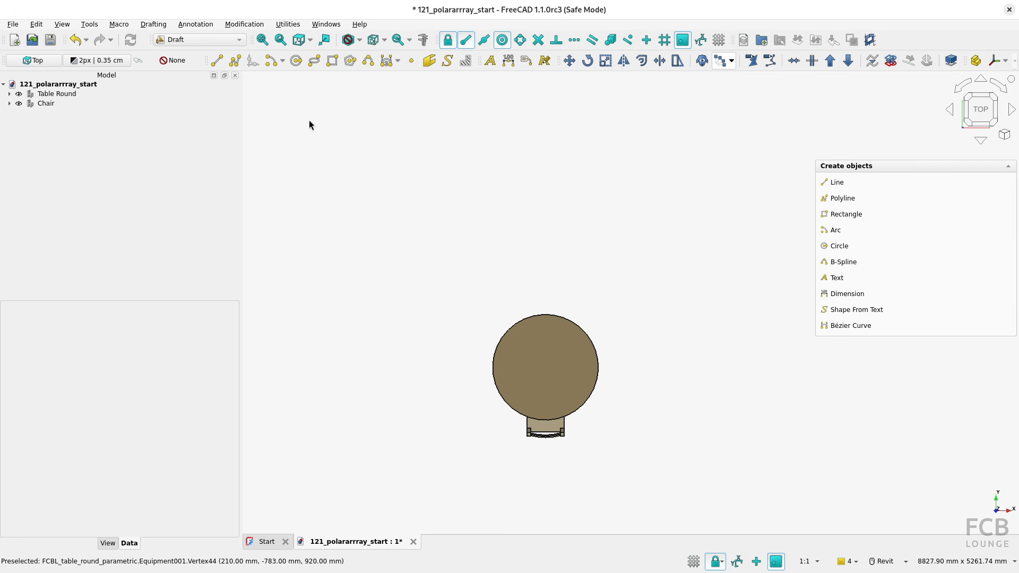
{"action": "left_click", "coordinate": [217, 60]}
{"action": "left_click", "coordinate": [432, 199]}
{"action": "left_click", "coordinate": [479, 168]}
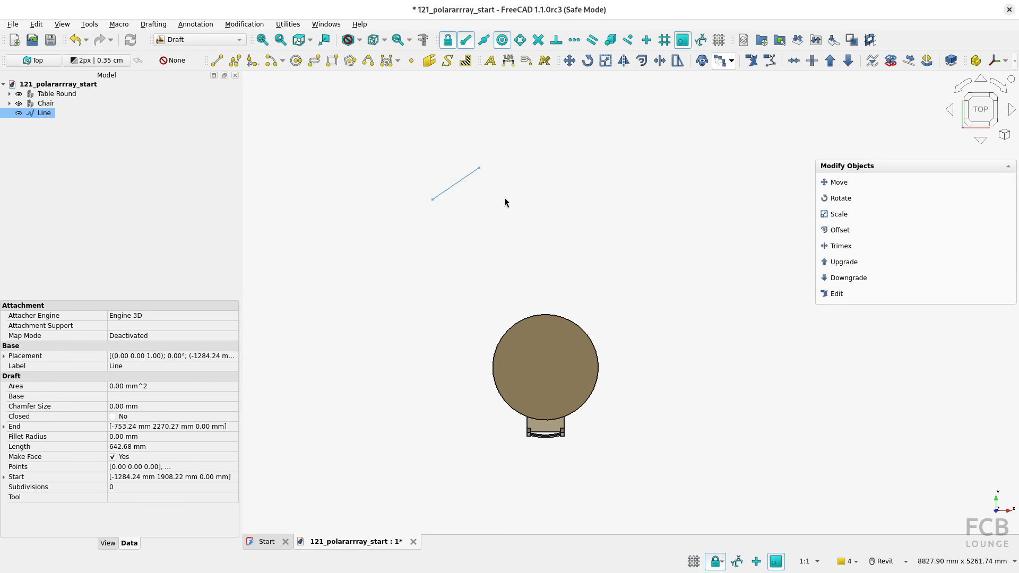
{"action": "left_click", "coordinate": [505, 200]}
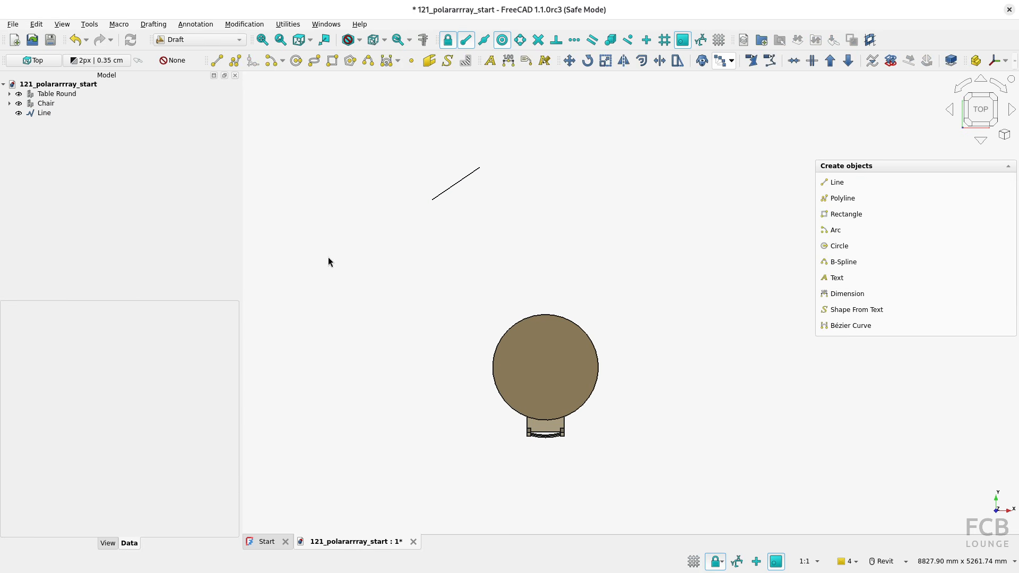
Create a 360° polar array of the round table with 6 elements, centered on the slanted line's lower-left endpoint
{"action": "left_click", "coordinate": [62, 93]}
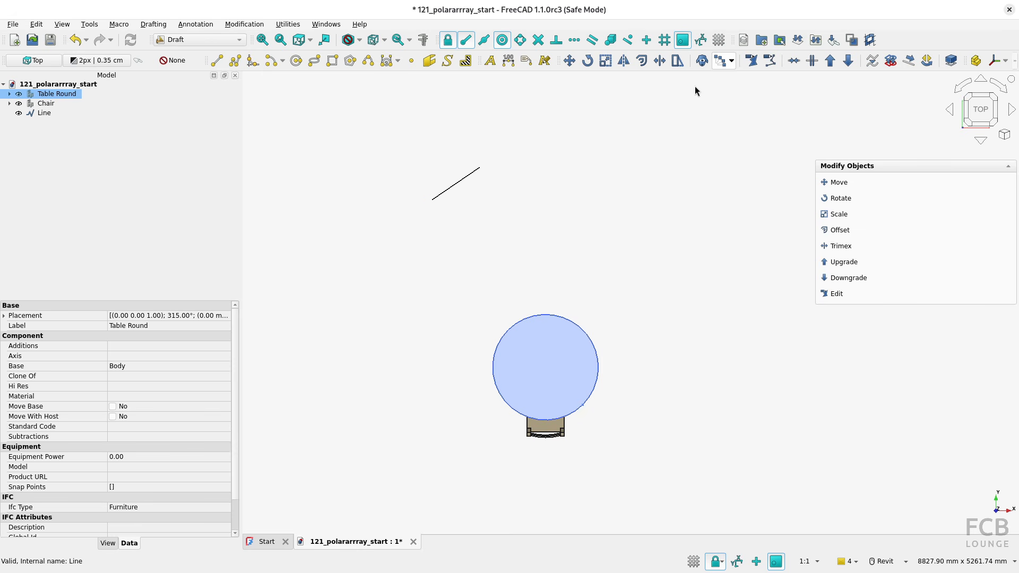
{"action": "left_click", "coordinate": [719, 61]}
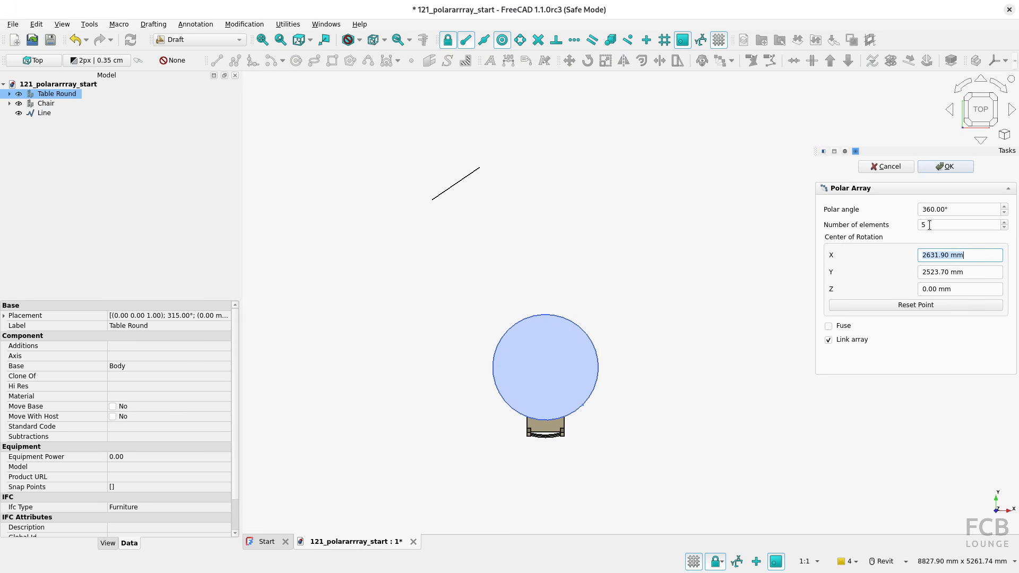
{"action": "double_click", "coordinate": [930, 225]}
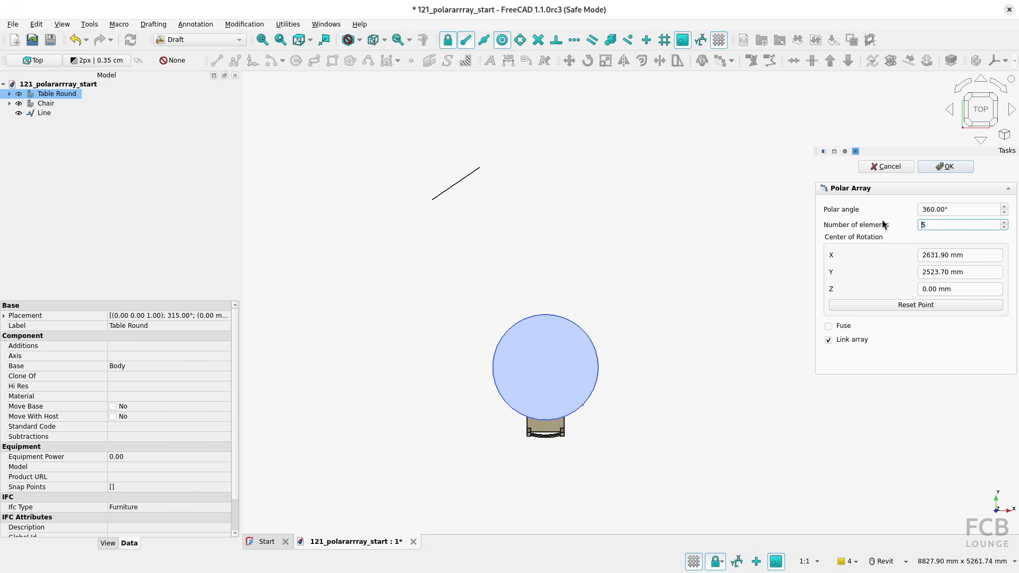
{"action": "key", "text": "Tab"}
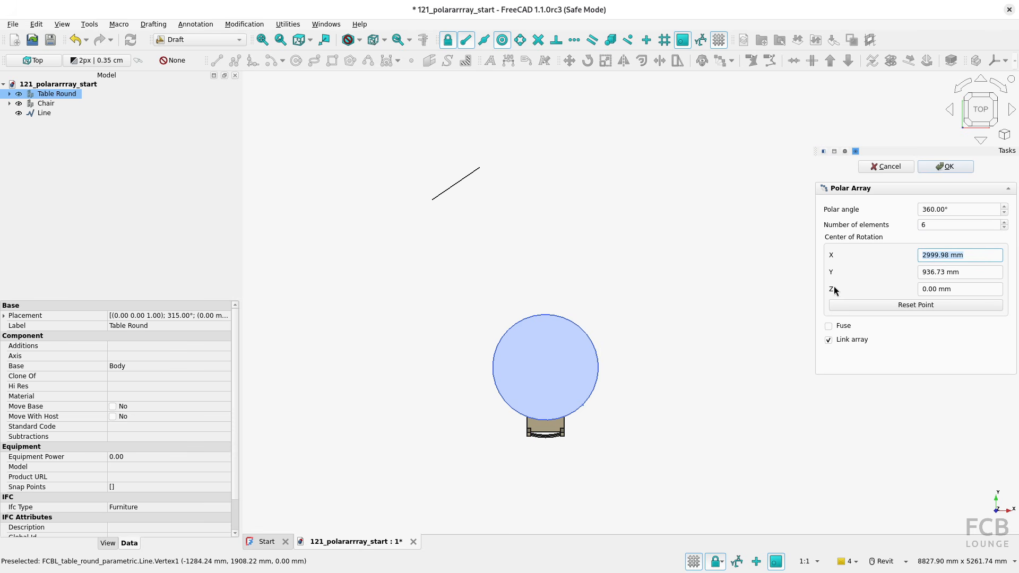
{"action": "left_click", "coordinate": [432, 199]}
{"action": "scroll", "coordinate": [467, 228], "scroll_direction": "down", "scroll_amount": 4}
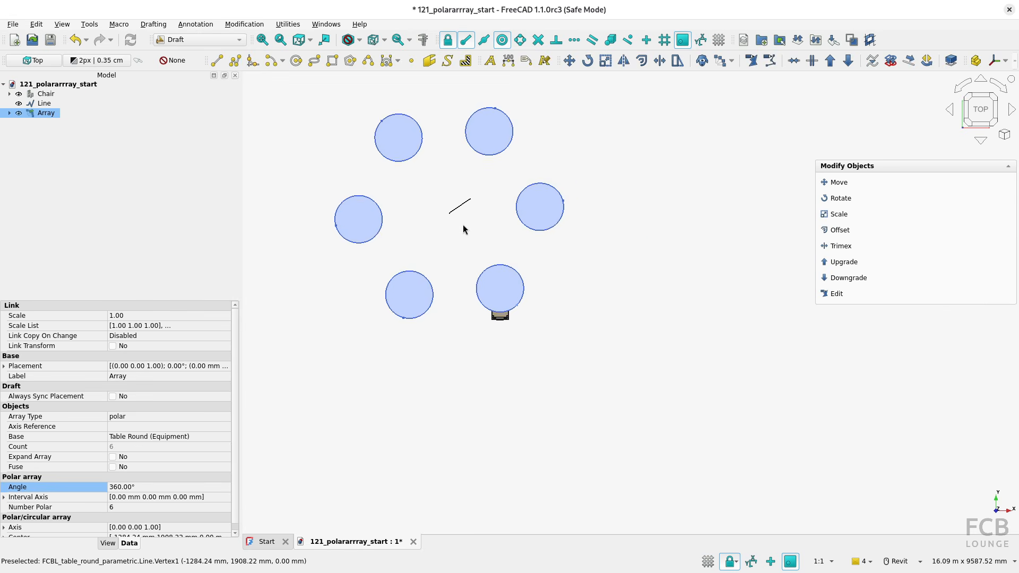
{"action": "scroll", "coordinate": [584, 369], "scroll_direction": "up", "scroll_amount": 1}
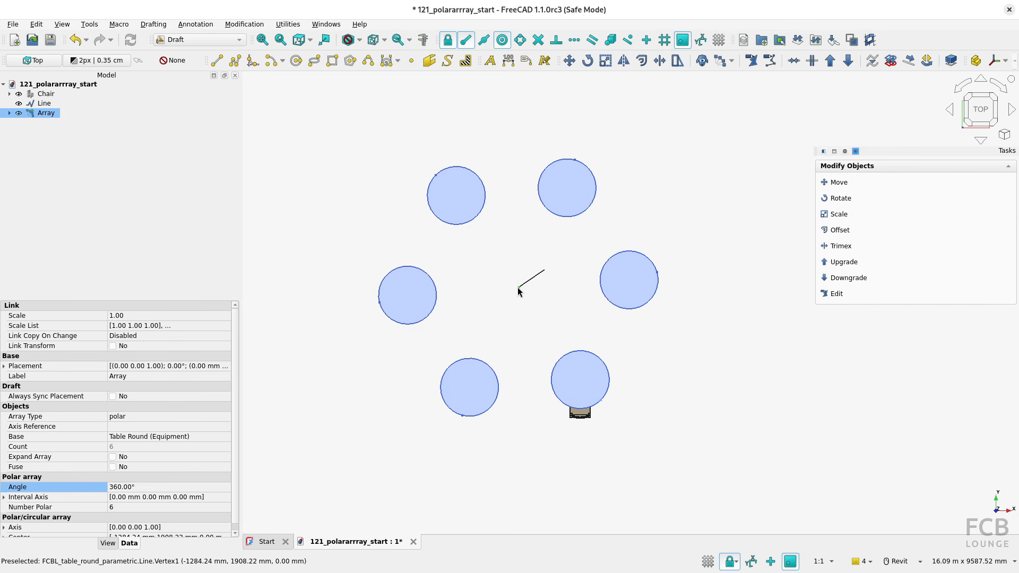
Draw a second slanted line outside the ring of tables, to its upper left
{"action": "left_click", "coordinate": [470, 272]}
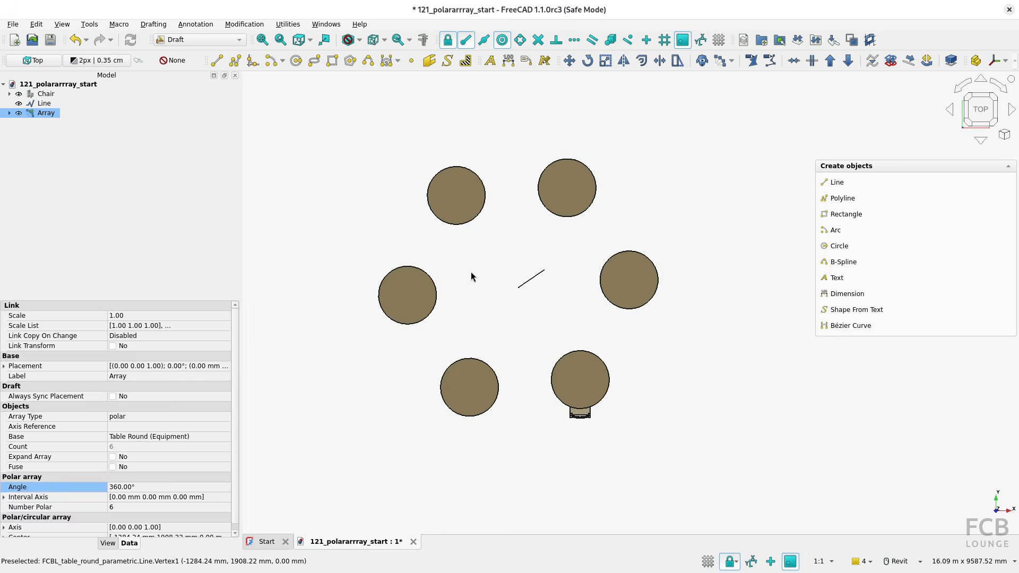
{"action": "left_click", "coordinate": [215, 61]}
{"action": "left_click", "coordinate": [340, 154]}
{"action": "left_click", "coordinate": [368, 113]}
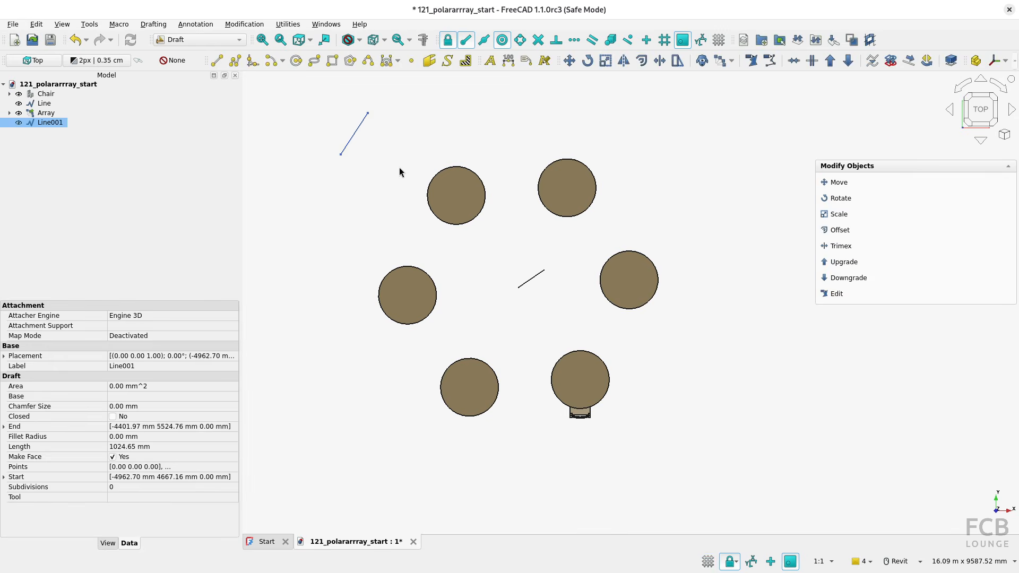
Set the table array's axis reference to Line001, the slanted line outside the ring, and recompute the document
{"action": "left_click", "coordinate": [60, 114]}
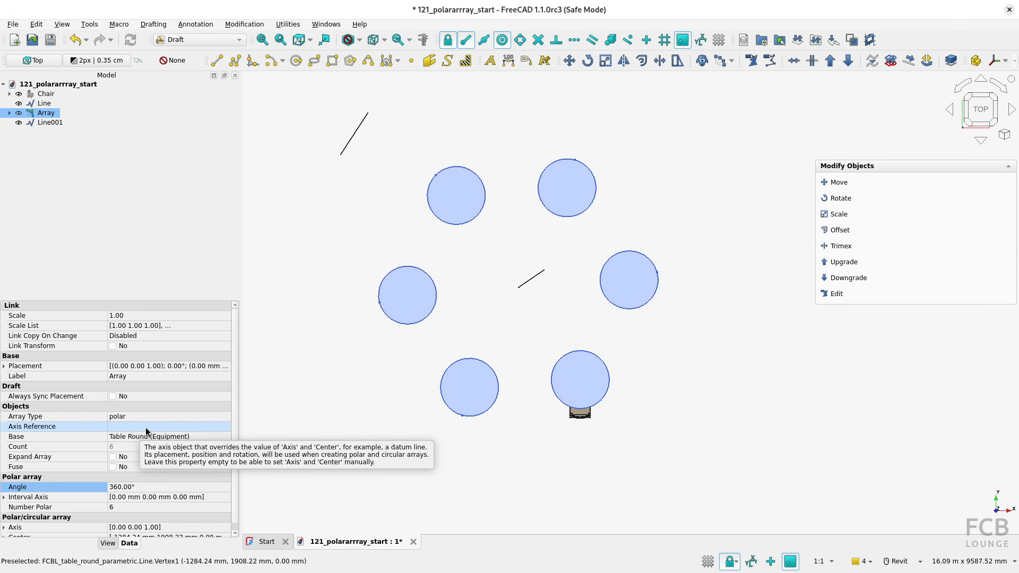
{"action": "left_click", "coordinate": [186, 427]}
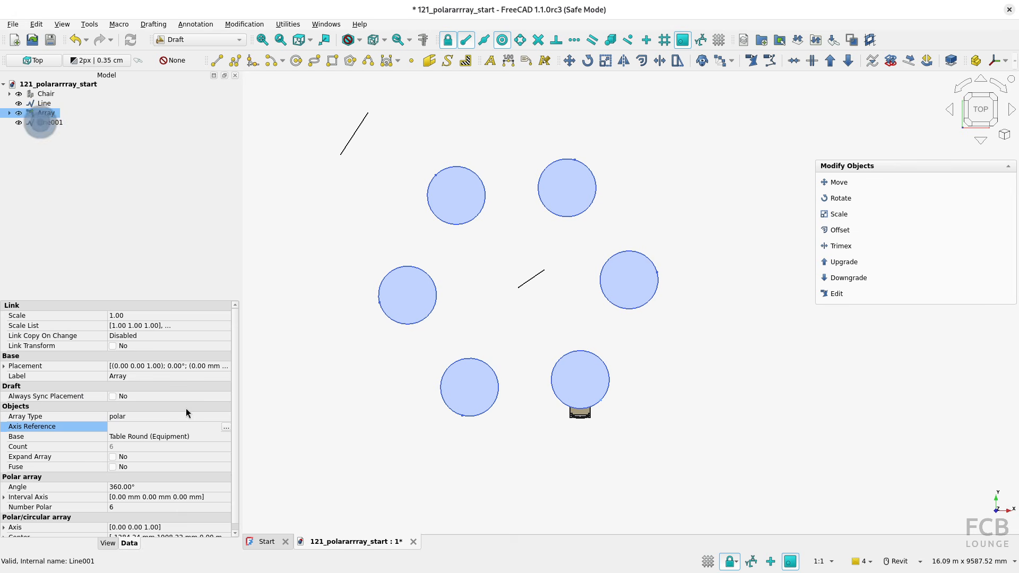
{"action": "left_click", "coordinate": [226, 428]}
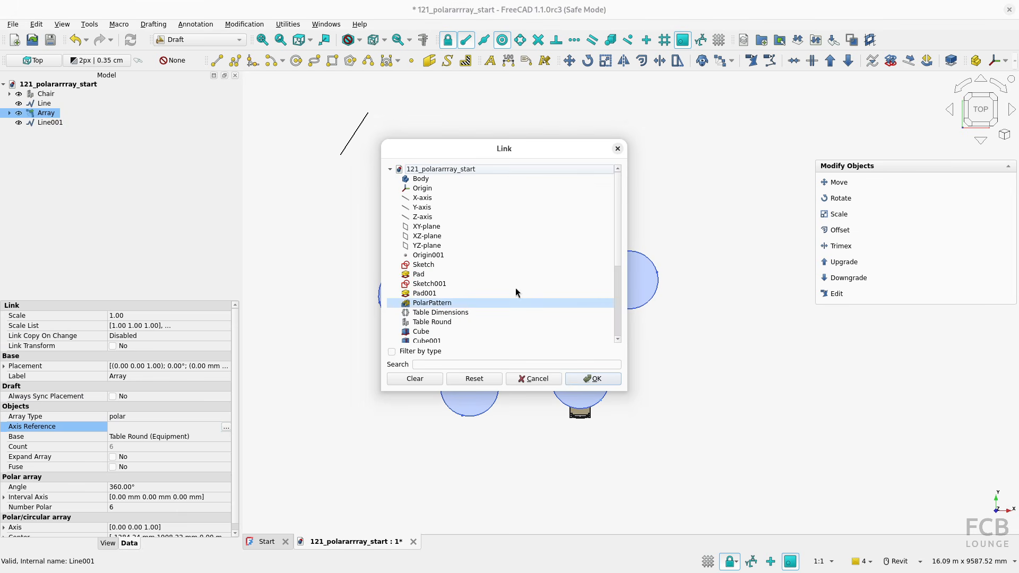
{"action": "scroll", "coordinate": [614, 237], "scroll_direction": "down", "scroll_amount": 5}
{"action": "left_click", "coordinate": [546, 331]}
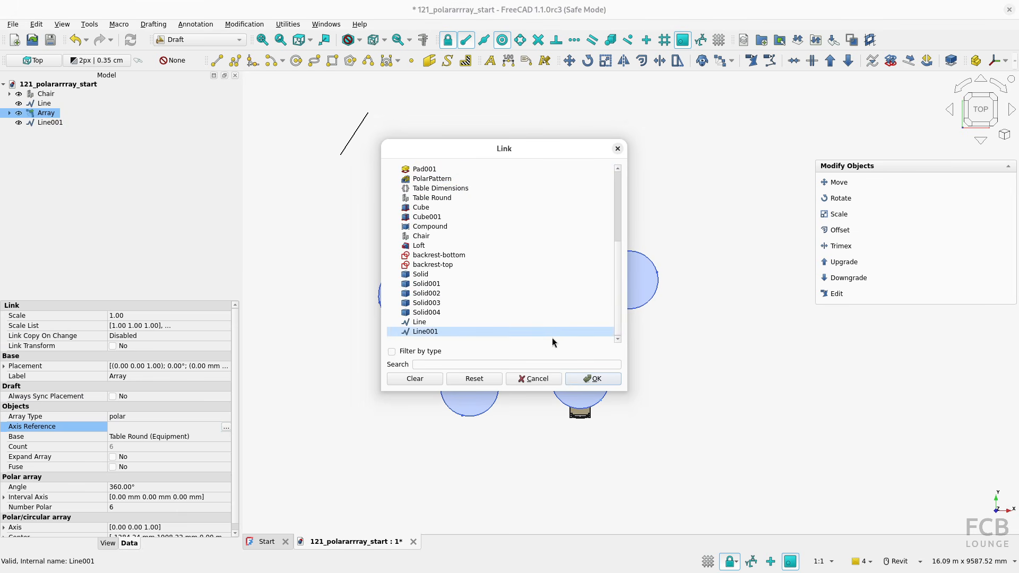
{"action": "left_click", "coordinate": [589, 379]}
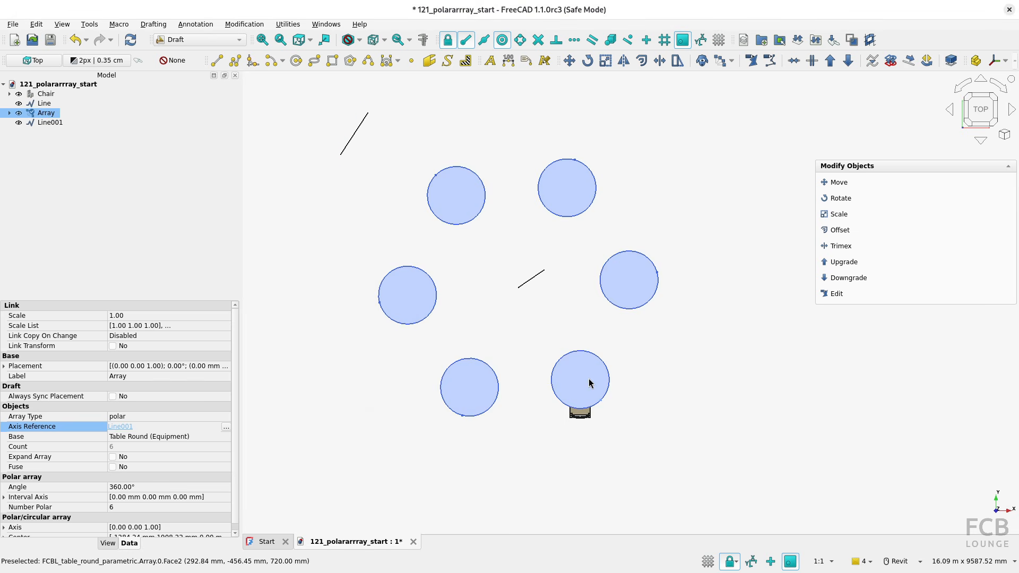
{"action": "left_click", "coordinate": [130, 41]}
{"action": "scroll", "coordinate": [480, 228], "scroll_direction": "down", "scroll_amount": 4}
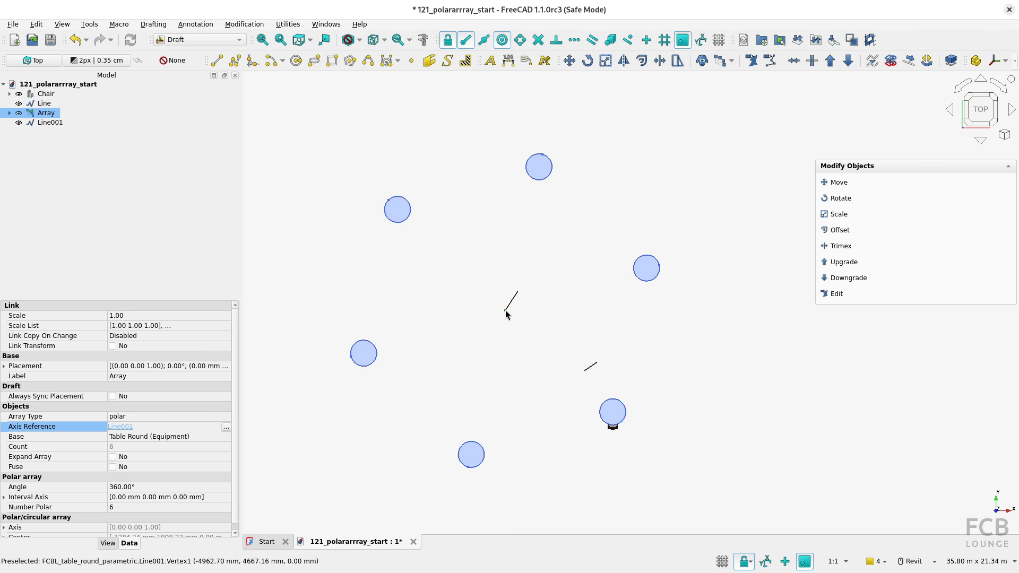
{"action": "key", "text": "ctrl"}
{"action": "key", "text": "ctrl"}
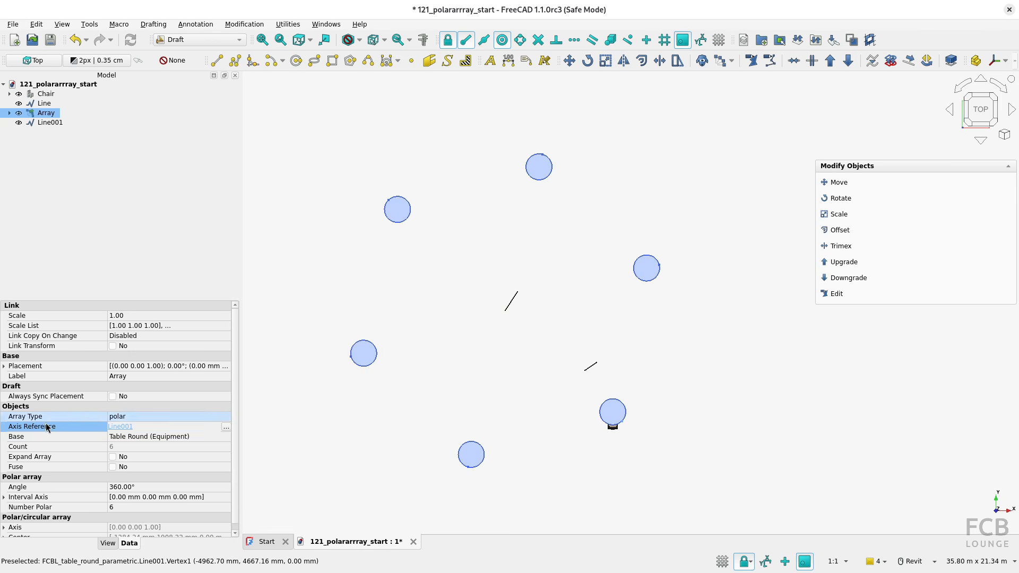
{"action": "left_click", "coordinate": [548, 371]}
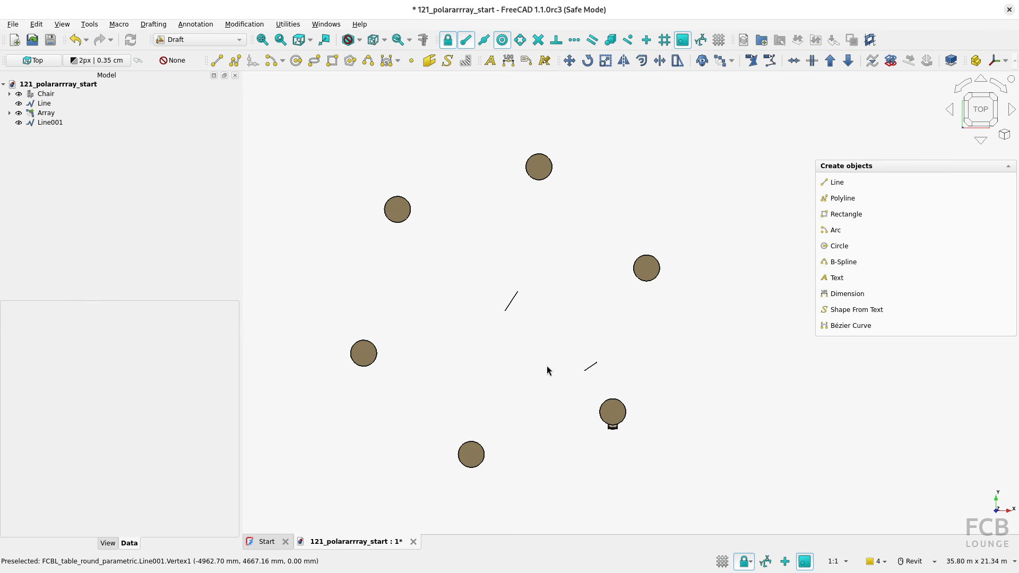
Delete the table array and make the original round table visible again
{"action": "left_click", "coordinate": [56, 114]}
{"action": "key", "text": "Delete"}
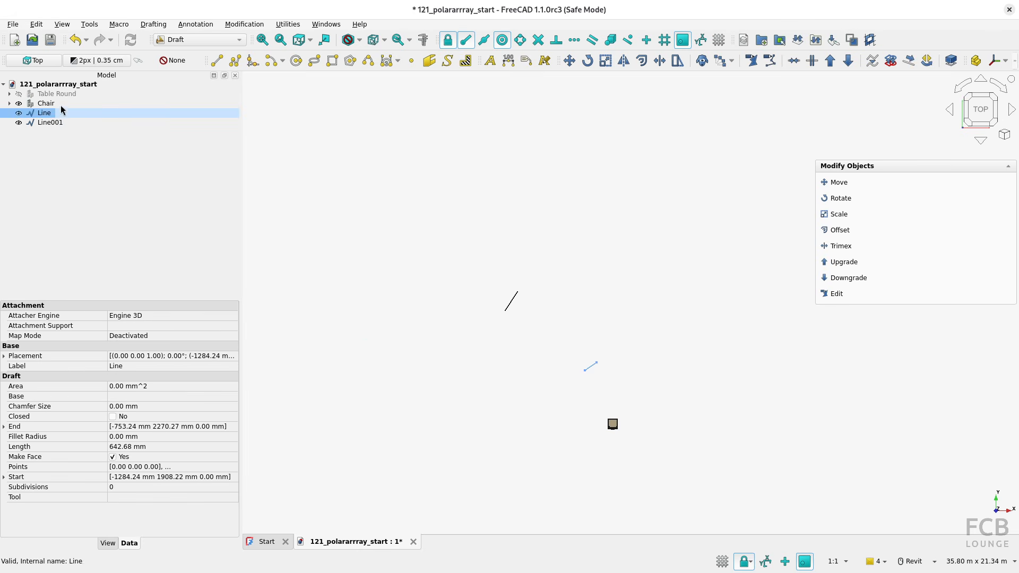
{"action": "left_click", "coordinate": [19, 94]}
Create a 360° polar array of the chair with 4 elements, centered on the round table's center
{"action": "left_click", "coordinate": [42, 104]}
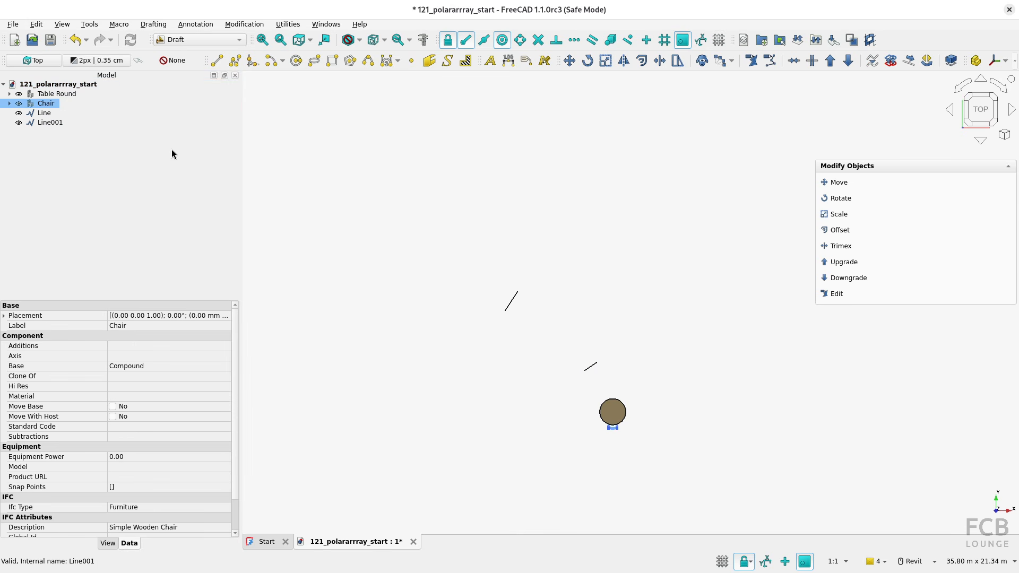
{"action": "left_click", "coordinate": [720, 60]}
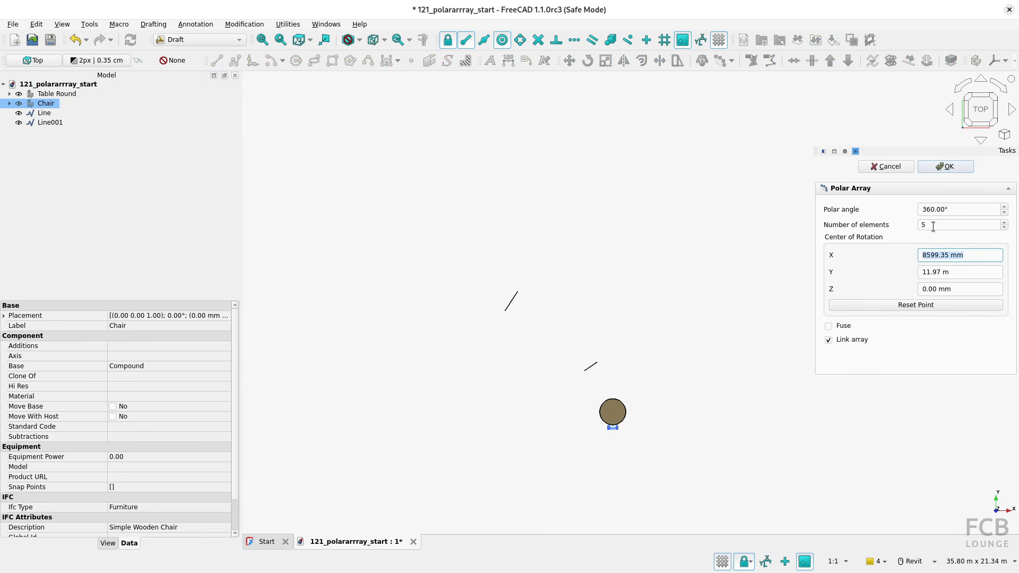
{"action": "left_click", "coordinate": [930, 225]}
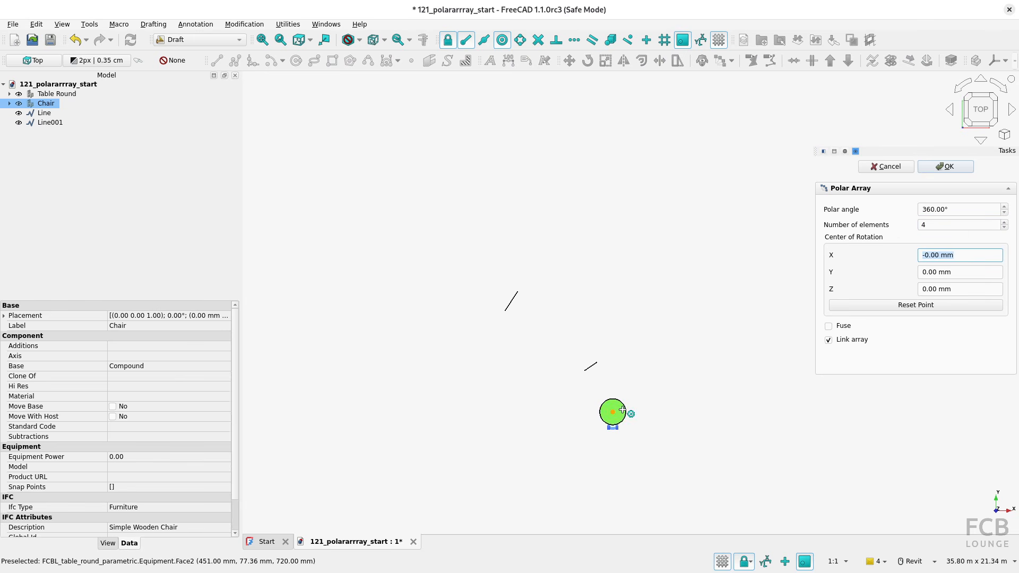
{"action": "left_click", "coordinate": [625, 414]}
{"action": "scroll", "coordinate": [640, 433], "scroll_direction": "up", "scroll_amount": 6}
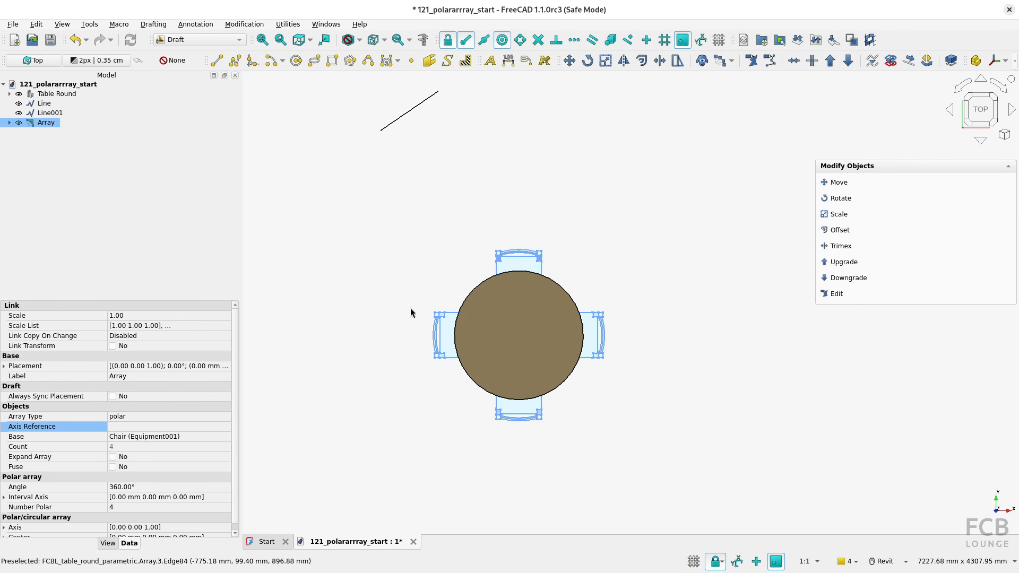
Try transforming the whole chair array by 1167 mm along its U axis, undo the move and recompute the document
{"action": "middle_click_drag", "start_coordinate": [567, 415], "coordinate": [645, 342], "text": "shift"}
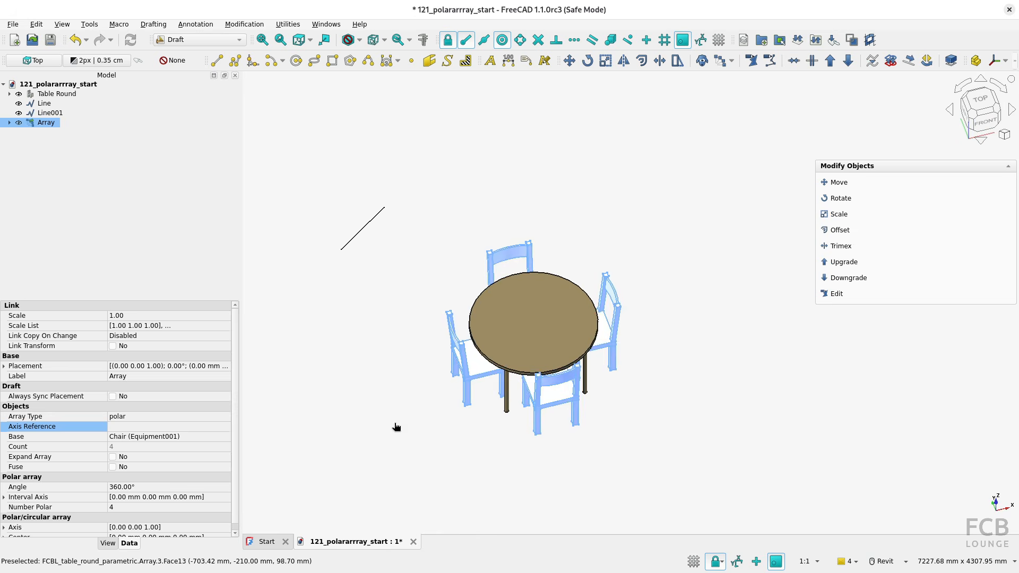
{"action": "left_click", "coordinate": [394, 423]}
{"action": "left_click", "coordinate": [45, 123]}
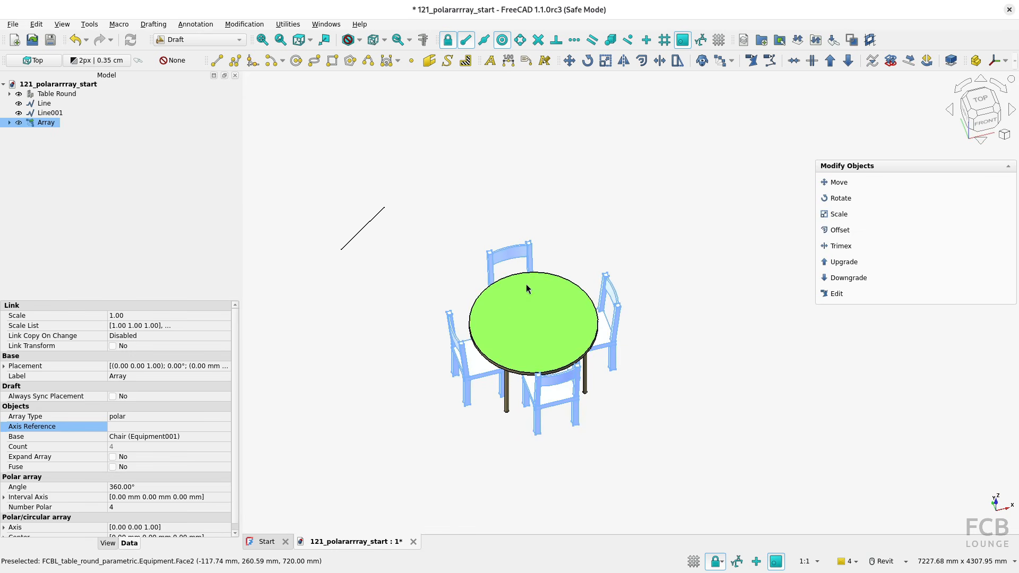
{"action": "right_click", "coordinate": [609, 296]}
{"action": "left_click", "coordinate": [640, 512]}
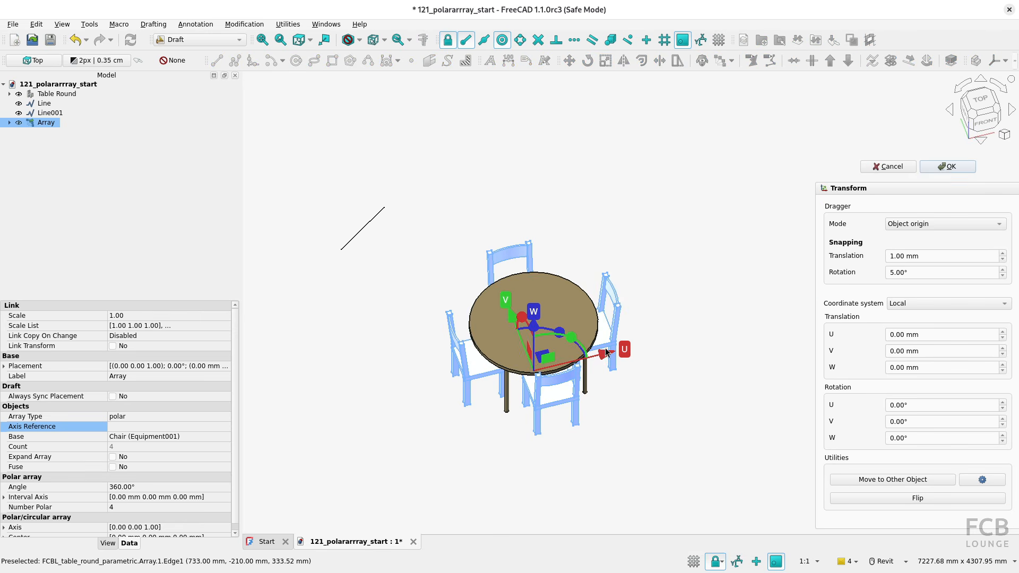
{"action": "left_click", "coordinate": [680, 339]}
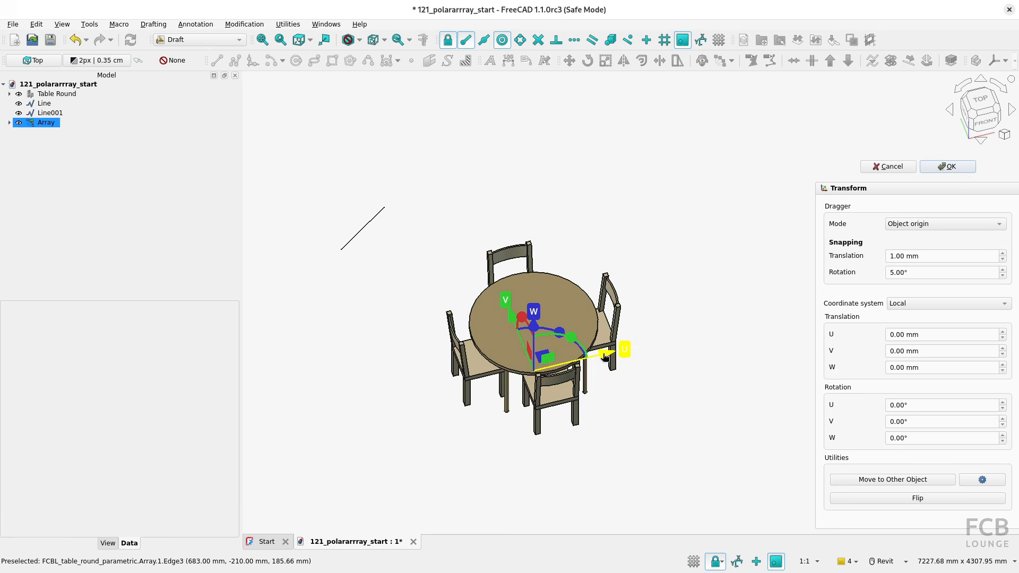
{"action": "left_click_drag", "start_coordinate": [606, 357], "coordinate": [725, 327]}
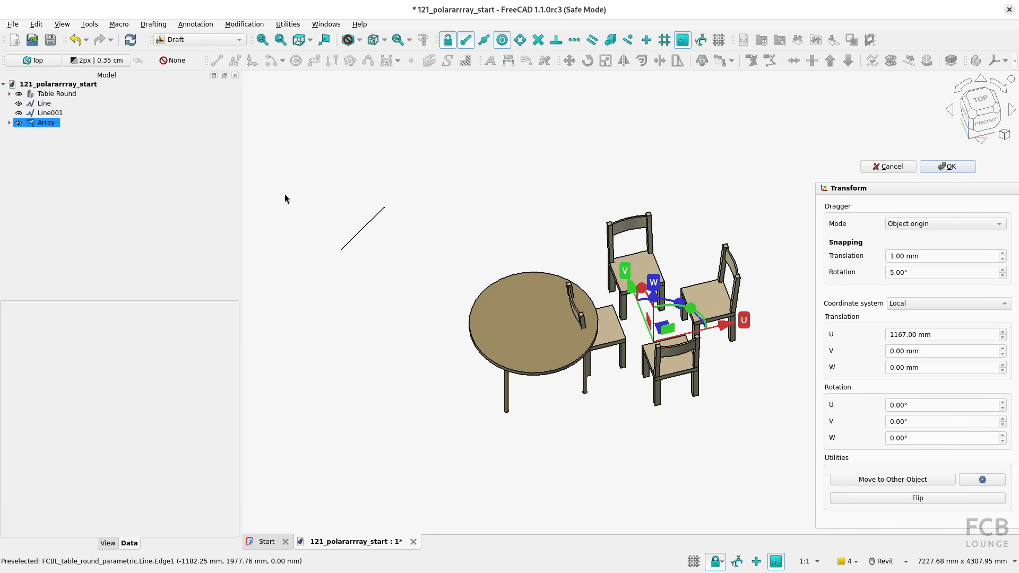
{"action": "left_click", "coordinate": [941, 171]}
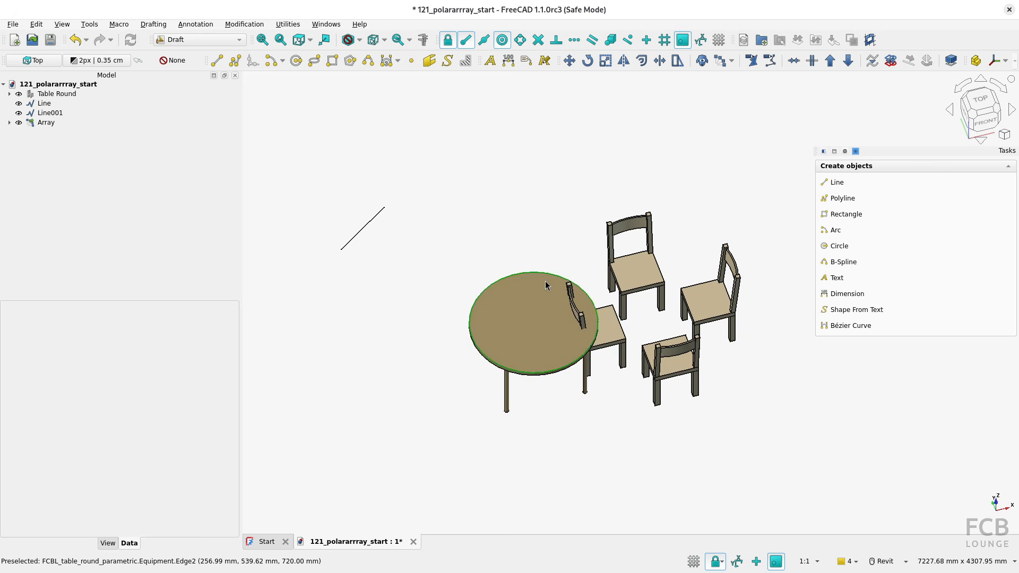
{"action": "left_click", "coordinate": [76, 39]}
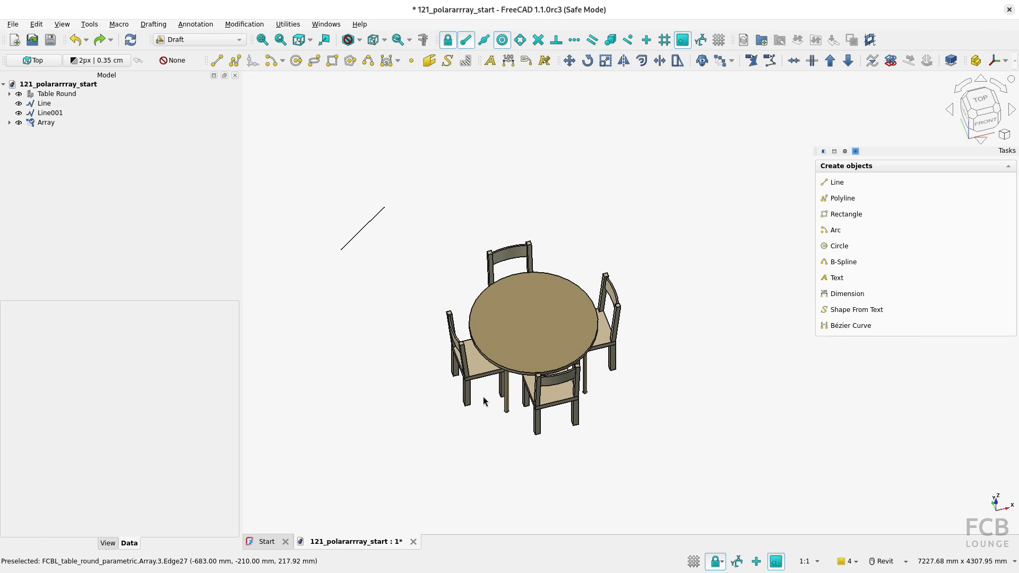
{"action": "left_click", "coordinate": [127, 44]}
Downgrade the chair array into separate chair objects
{"action": "left_click", "coordinate": [48, 123]}
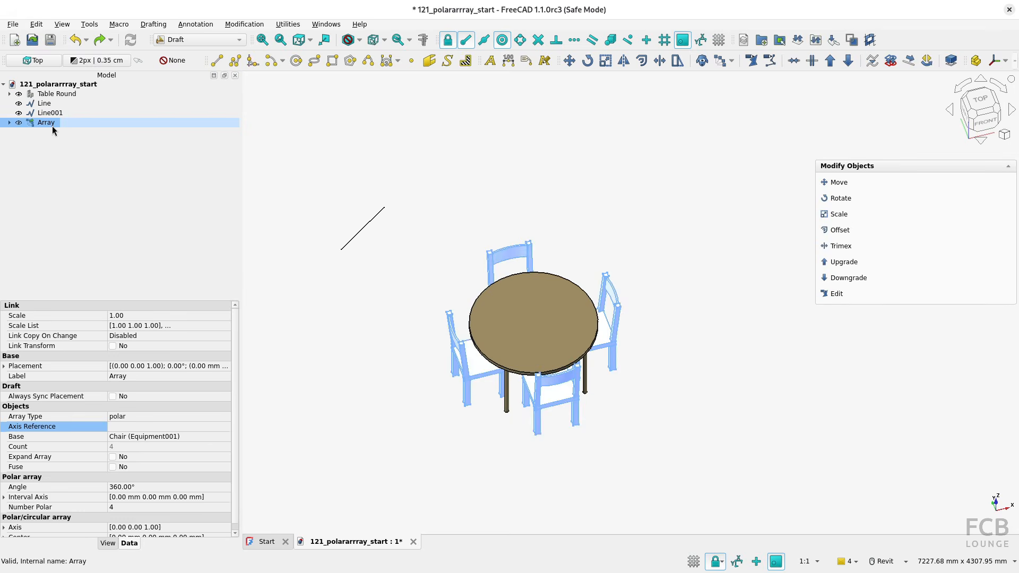
{"action": "left_click", "coordinate": [847, 62]}
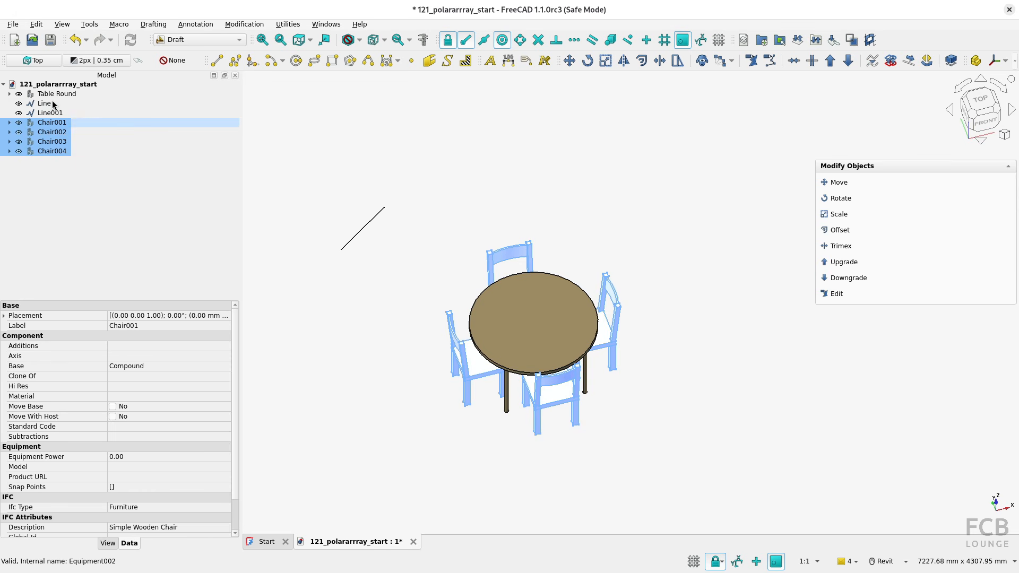
{"action": "left_click", "coordinate": [365, 231]}
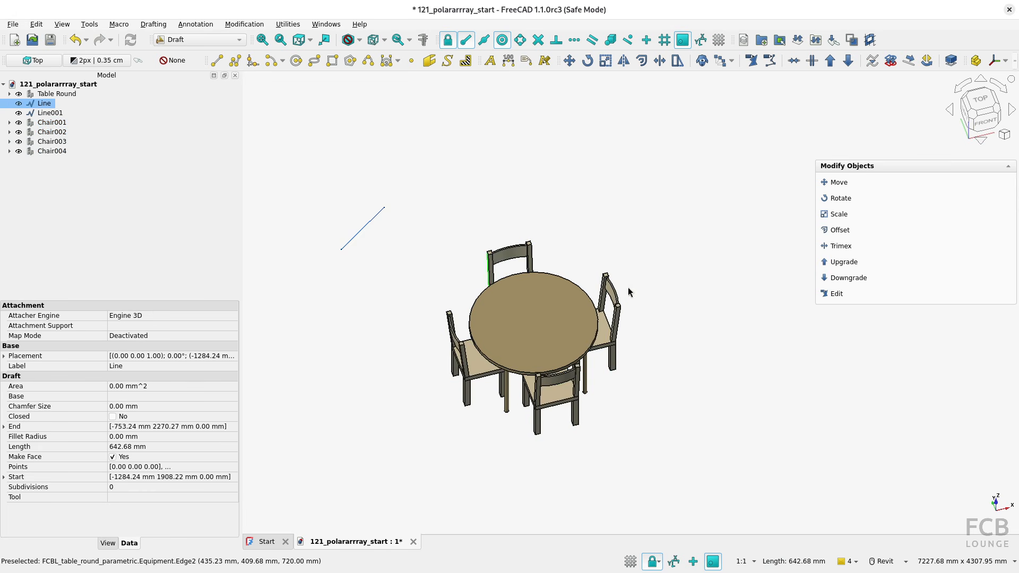
Transform the single chair Chair002 by -828 mm along its V axis, away from the table
{"action": "left_click", "coordinate": [618, 293]}
{"action": "right_click", "coordinate": [615, 292]}
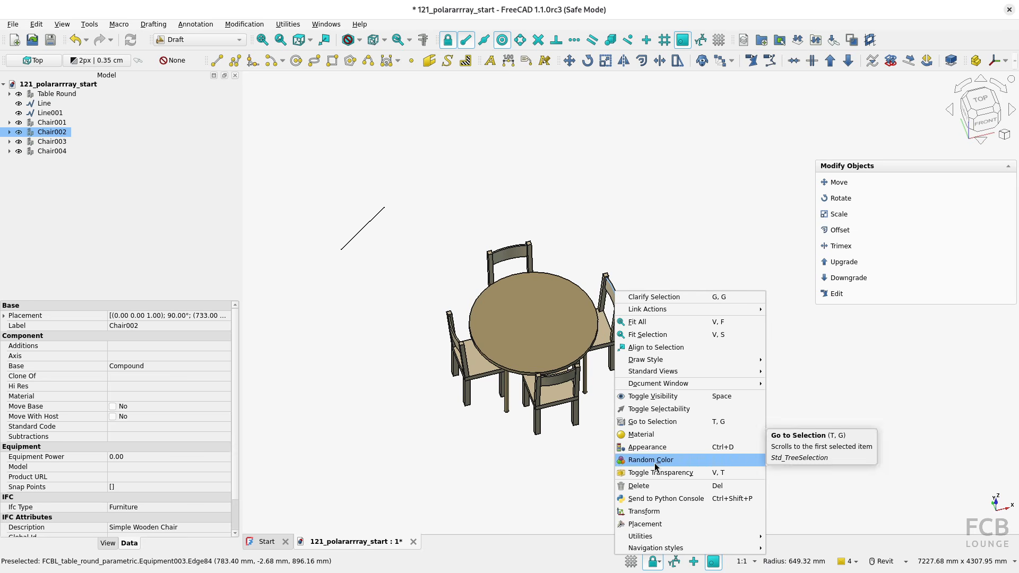
{"action": "left_click", "coordinate": [645, 511]}
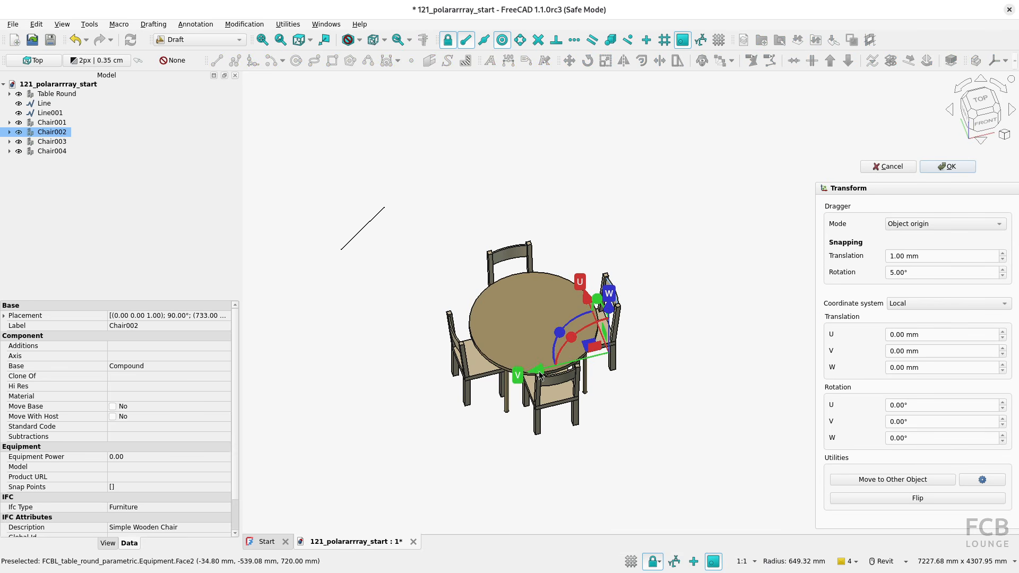
{"action": "left_click_drag", "start_coordinate": [540, 374], "coordinate": [616, 351]}
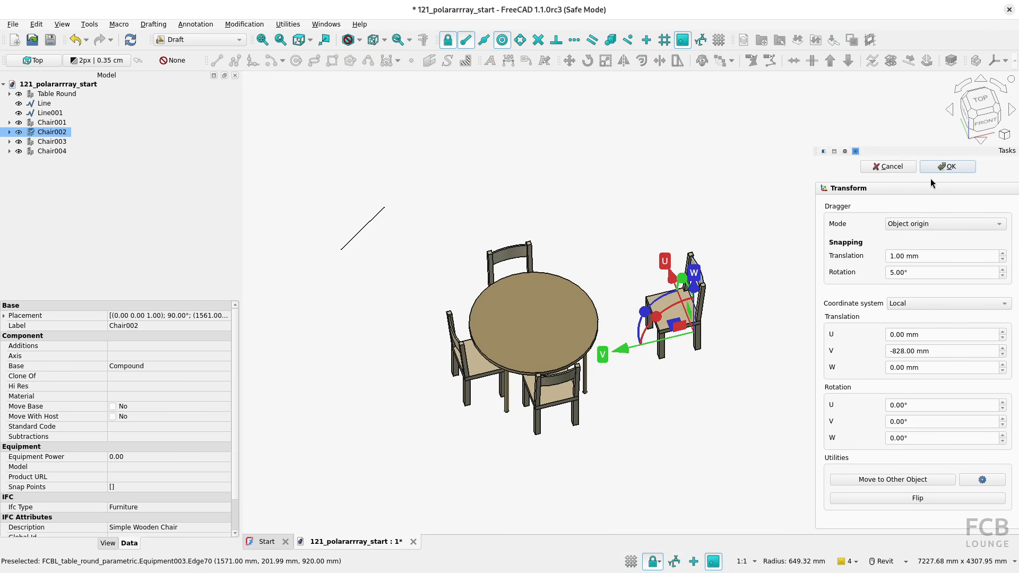
{"action": "left_click", "coordinate": [939, 167]}
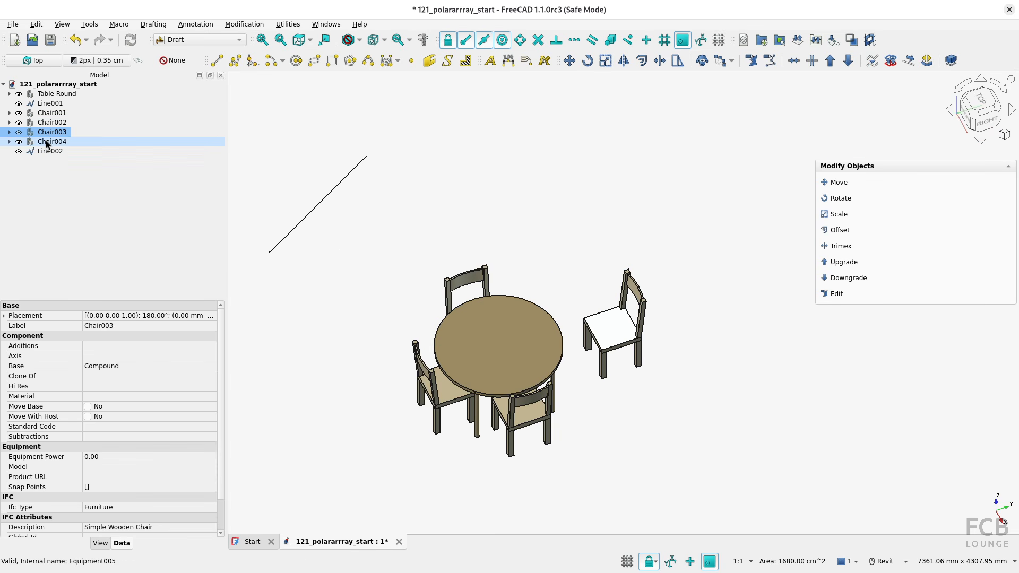
Delete Chair002, Chair003 and Chair004, keeping only the first chair beside the round table
{"action": "left_click", "coordinate": [45, 140]}
{"action": "left_click", "coordinate": [54, 126], "text": "shift"}
{"action": "key", "text": "Delete"}
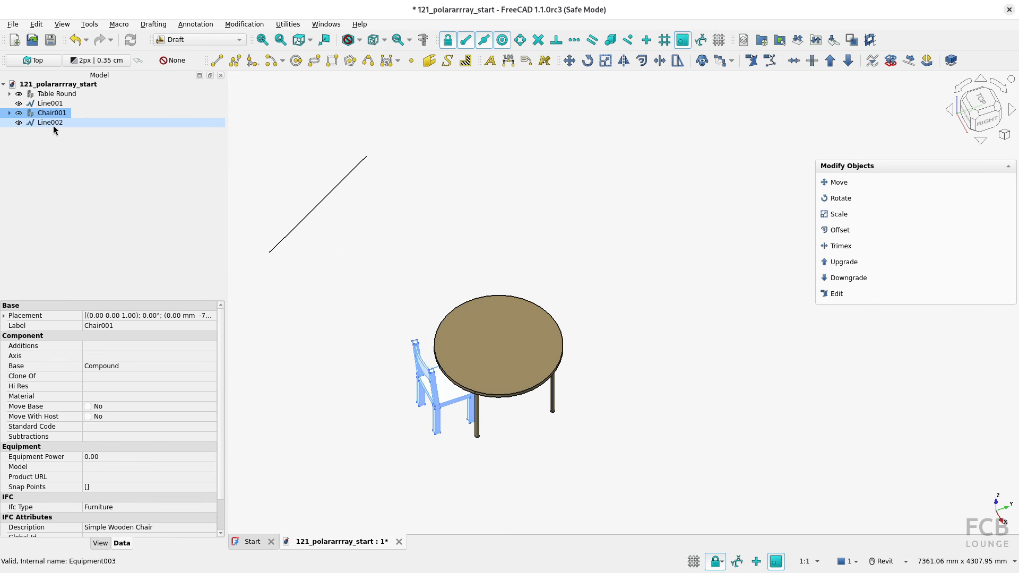
{"action": "left_click", "coordinate": [510, 436]}
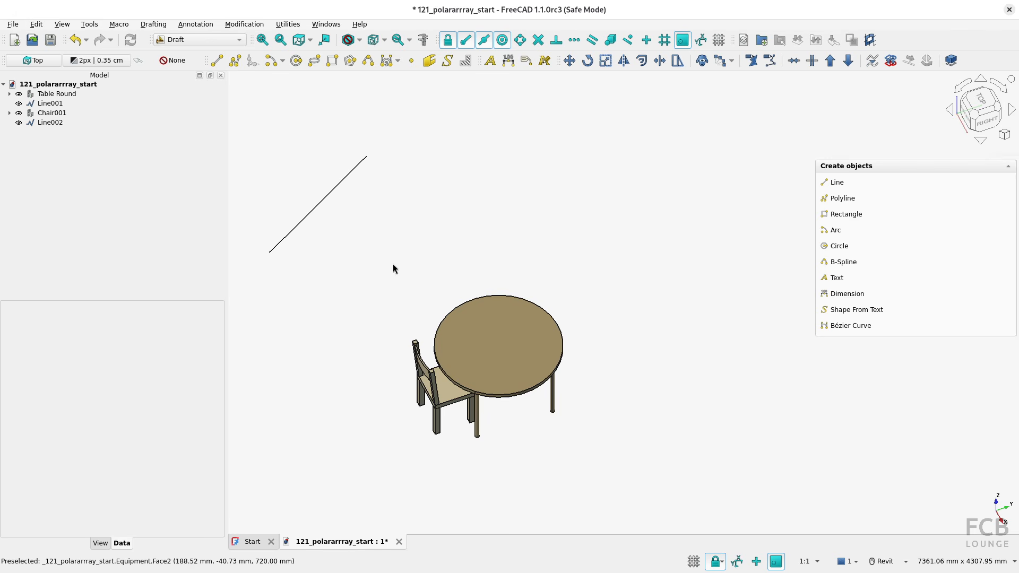
Review the working plane setup and examine the table and chair from the side
{"action": "left_click", "coordinate": [43, 62]}
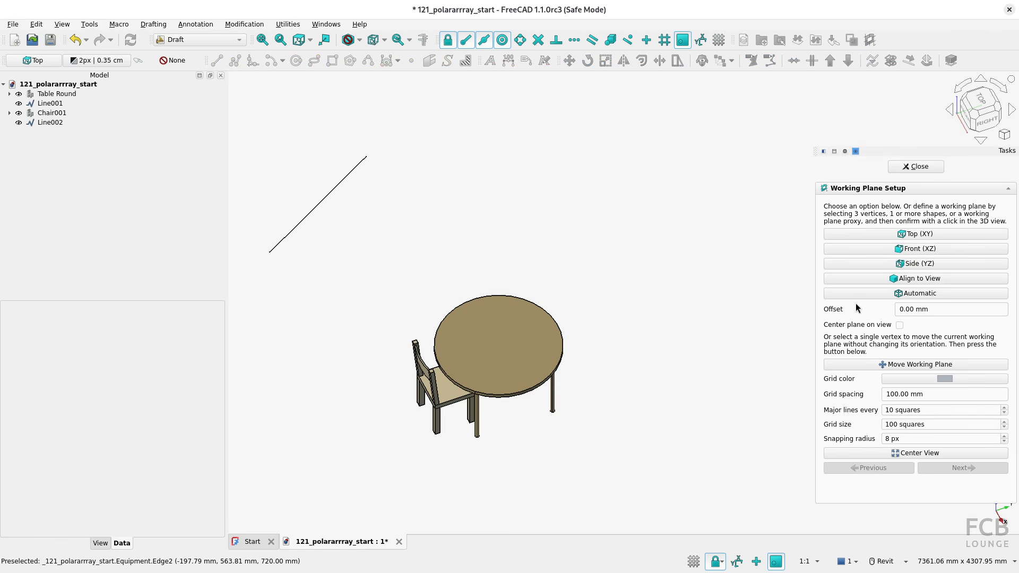
{"action": "left_click", "coordinate": [920, 170]}
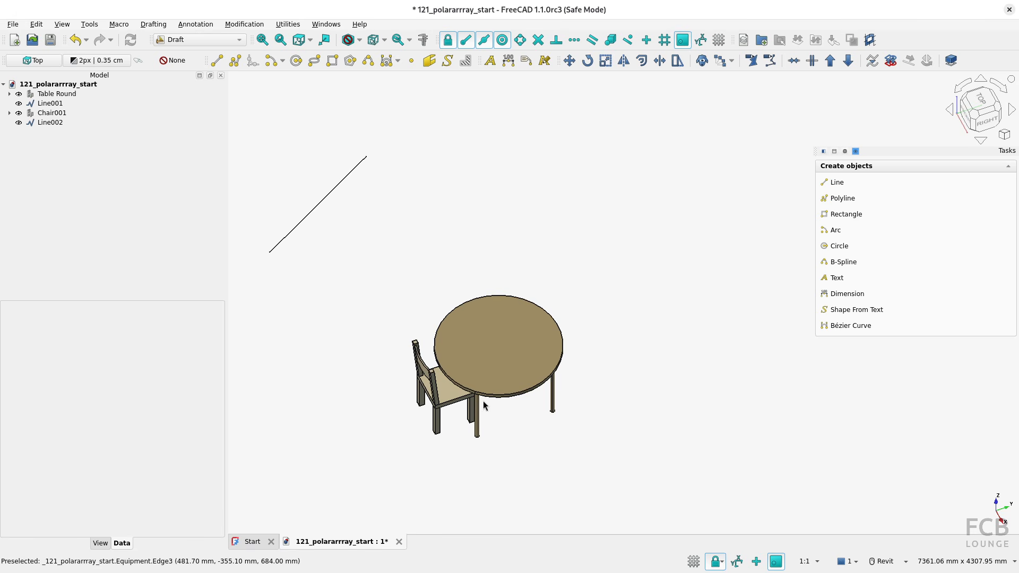
{"action": "middle_click_drag", "start_coordinate": [527, 461], "coordinate": [466, 403], "text": "shift"}
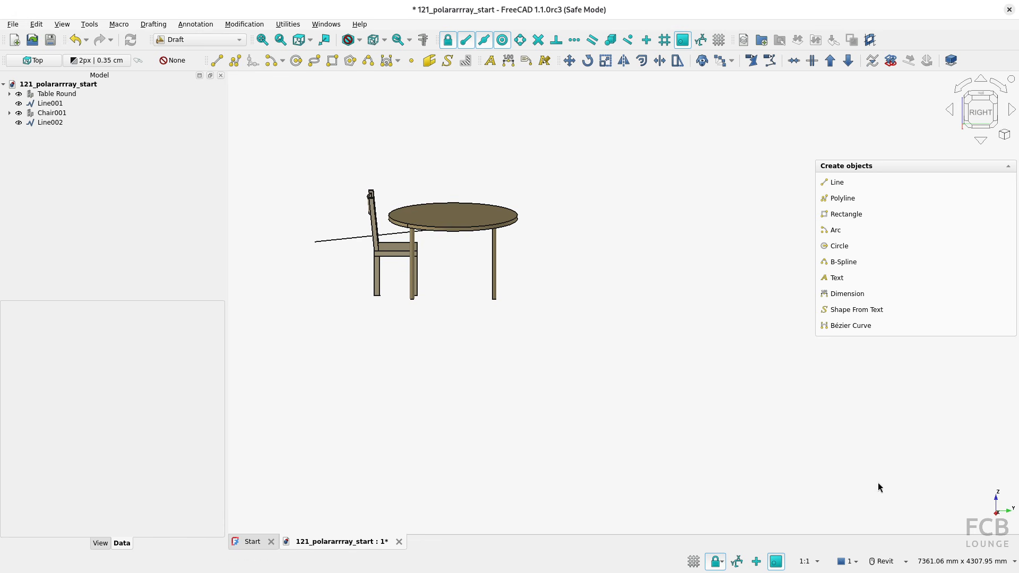
{"action": "middle_click_drag", "start_coordinate": [540, 371], "coordinate": [619, 423], "text": "shift"}
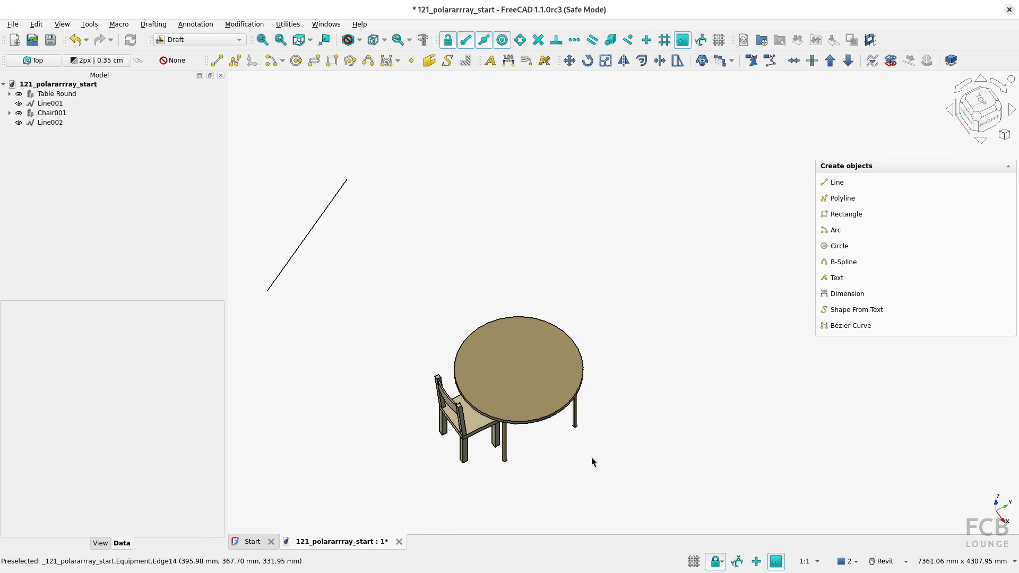
Create a 360° polar array of Chair001 with 4 elements around the centre of the round table
{"action": "left_click", "coordinate": [62, 113]}
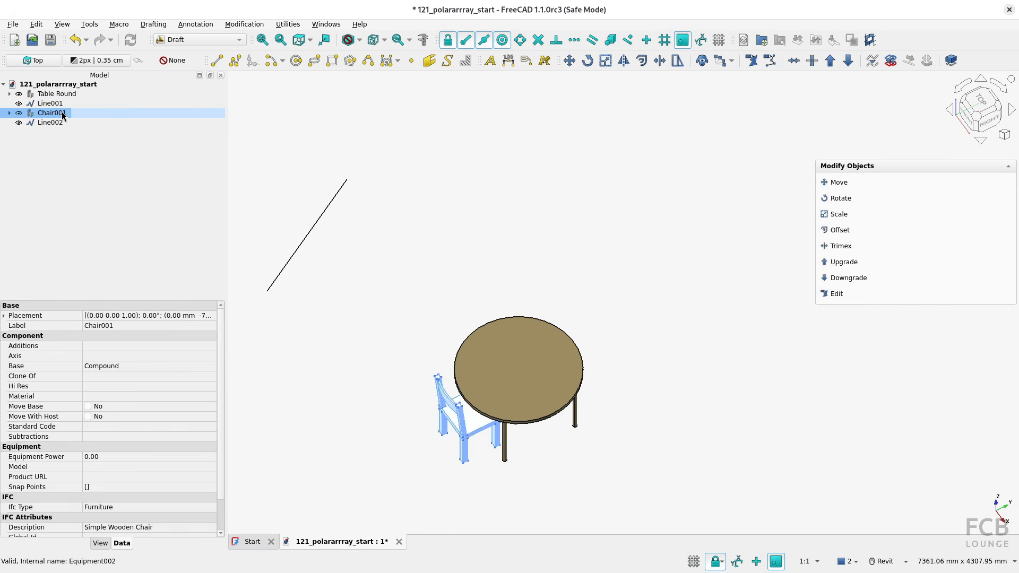
{"action": "left_click", "coordinate": [715, 62]}
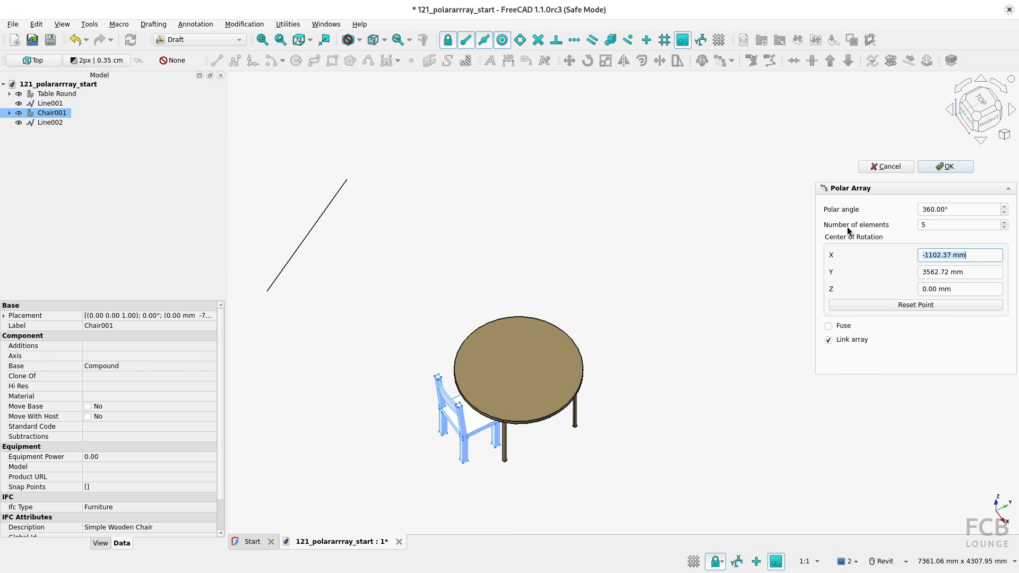
{"action": "double_click", "coordinate": [926, 225]}
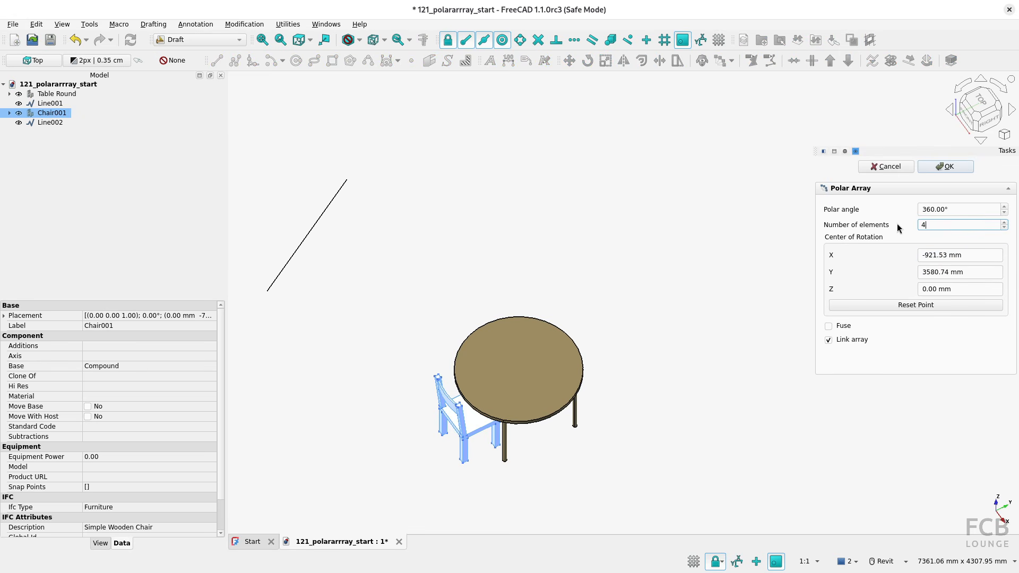
{"action": "type", "text": "4"}
{"action": "left_click", "coordinate": [564, 360]}
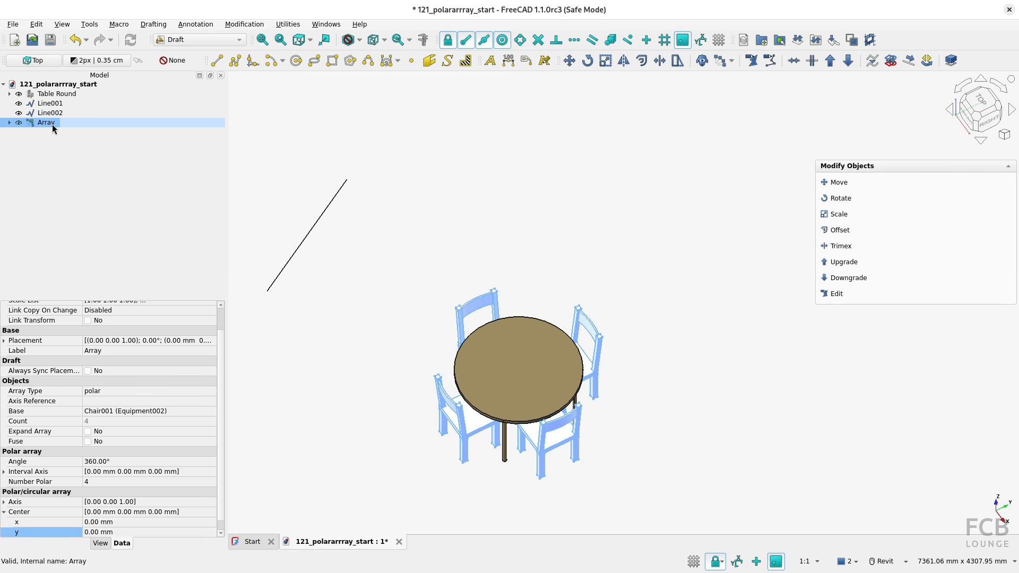
Change the chair array's rotation axis by setting its x component to 1 and its z component to 0
{"action": "scroll", "coordinate": [218, 415], "scroll_direction": "down", "scroll_amount": 1}
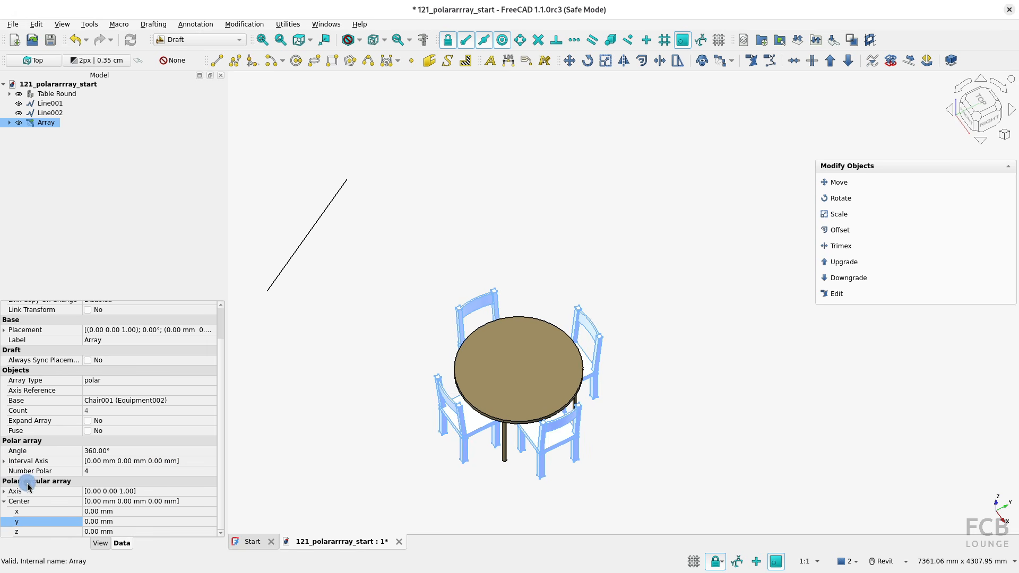
{"action": "left_click", "coordinate": [5, 502]}
{"action": "left_click", "coordinate": [4, 522]}
{"action": "scroll", "coordinate": [79, 515], "scroll_direction": "down", "scroll_amount": 1}
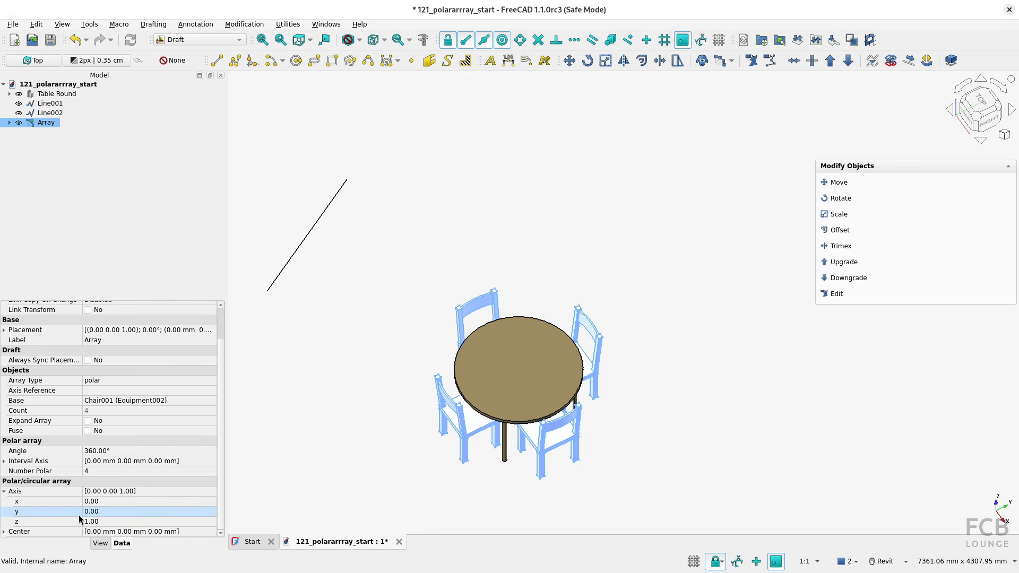
{"action": "left_click", "coordinate": [91, 522]}
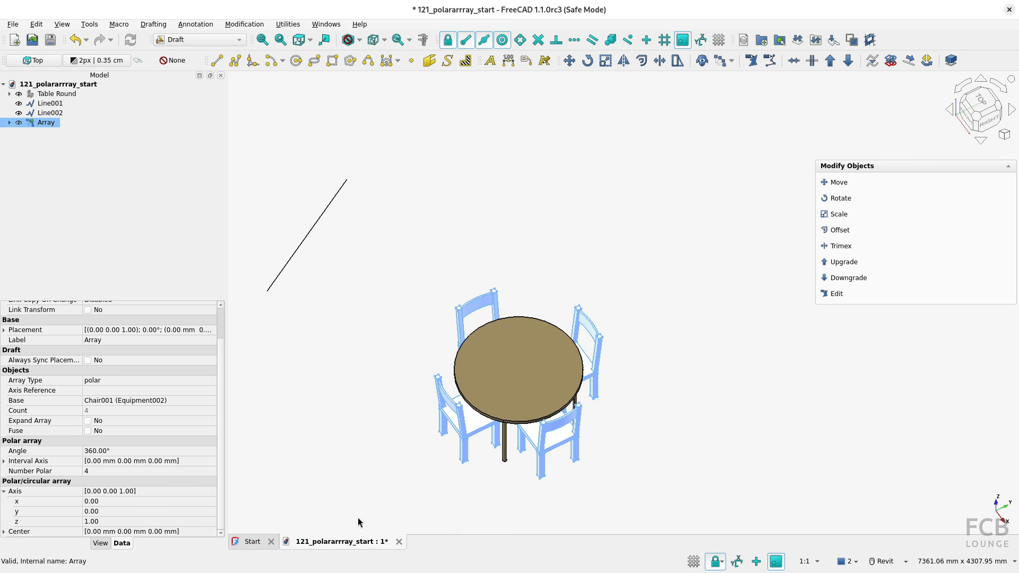
{"action": "left_click", "coordinate": [109, 502]}
{"action": "type", "text": "1"}
{"action": "key", "text": "Return"}
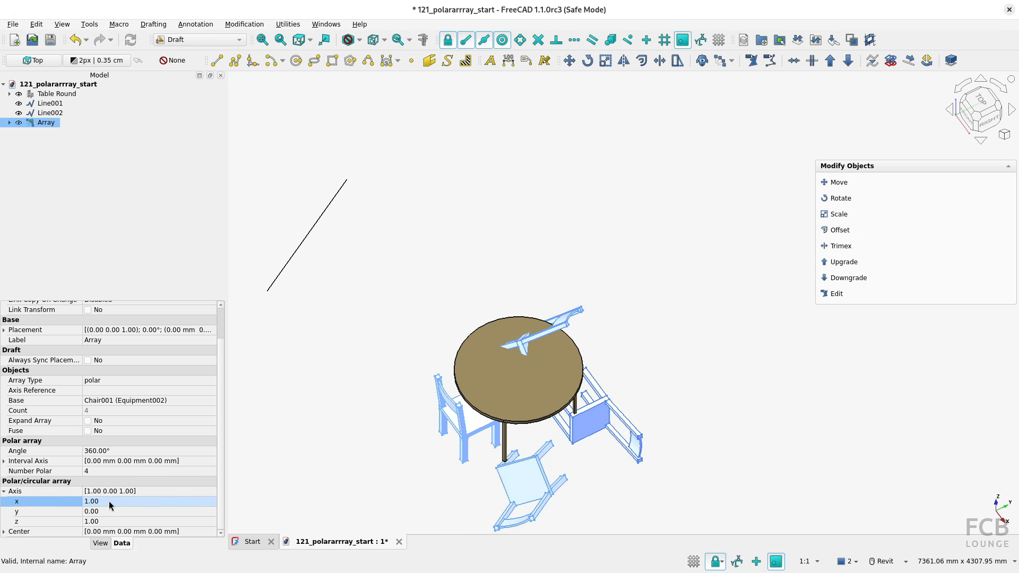
{"action": "left_click", "coordinate": [109, 523]}
{"action": "type", "text": "0"}
{"action": "key", "text": "Return"}
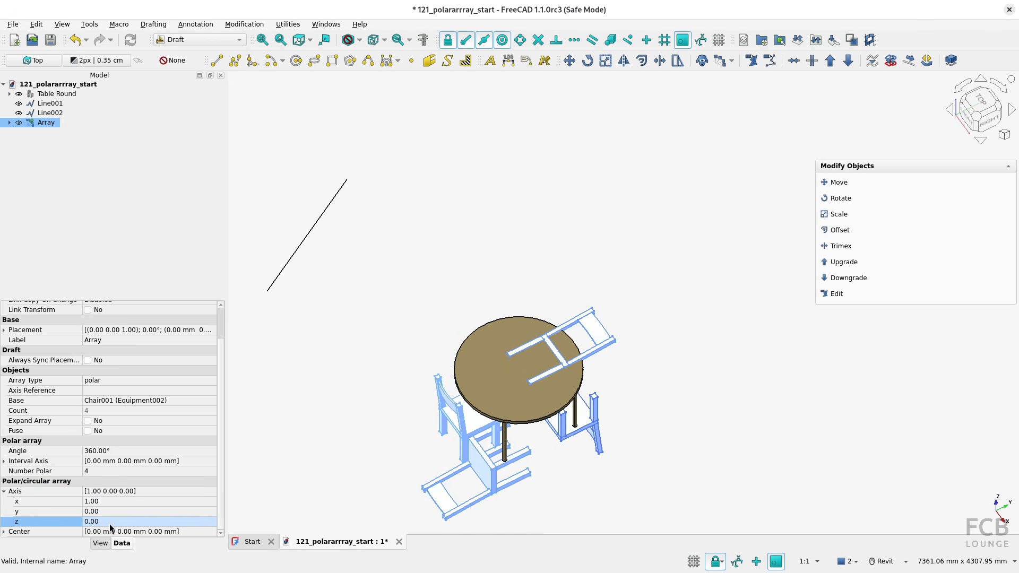
Examine the chair array around the X axis from the side, and delete the array
{"action": "middle_click_drag", "start_coordinate": [610, 489], "coordinate": [522, 417], "text": "shift"}
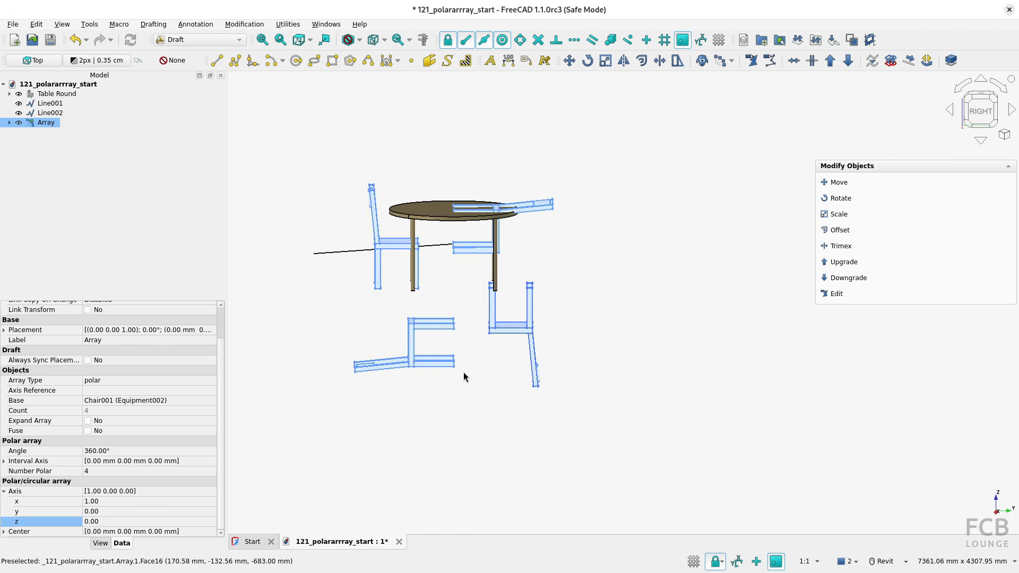
{"action": "key", "text": "1"}
{"action": "key", "text": "3"}
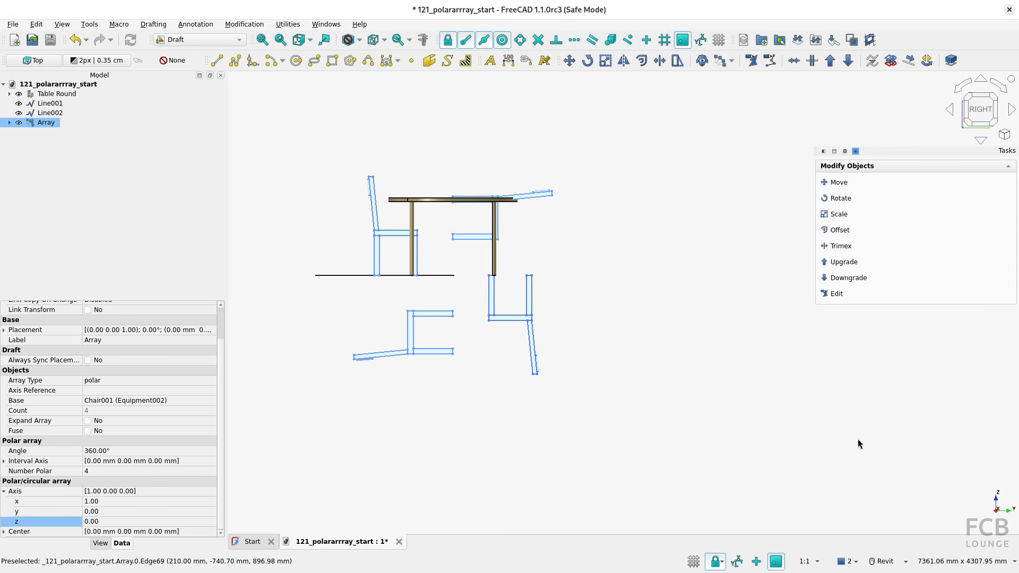
{"action": "middle_click_drag", "start_coordinate": [413, 287], "coordinate": [460, 336], "text": "shift"}
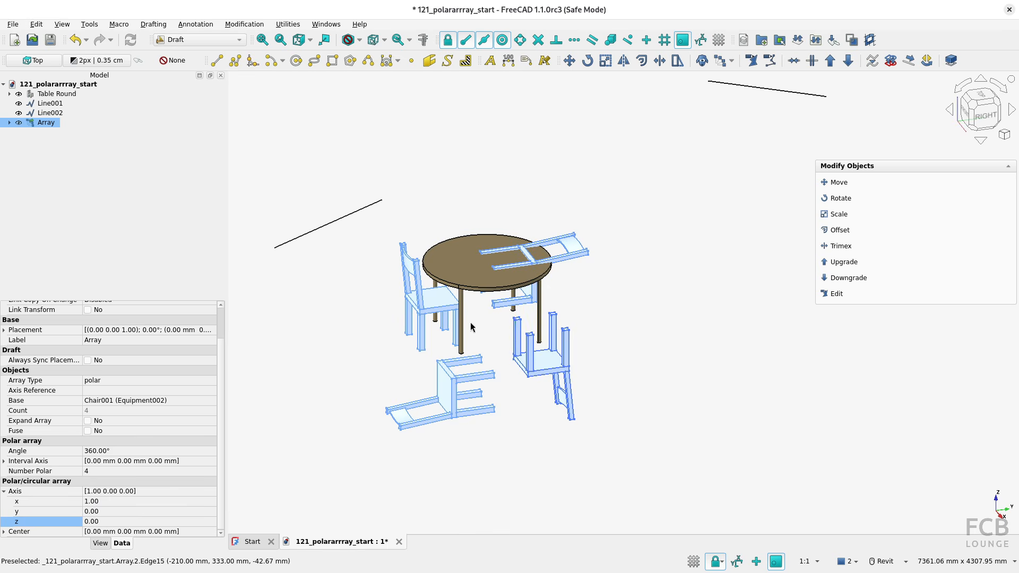
{"action": "left_click", "coordinate": [262, 256]}
{"action": "left_click", "coordinate": [47, 122]}
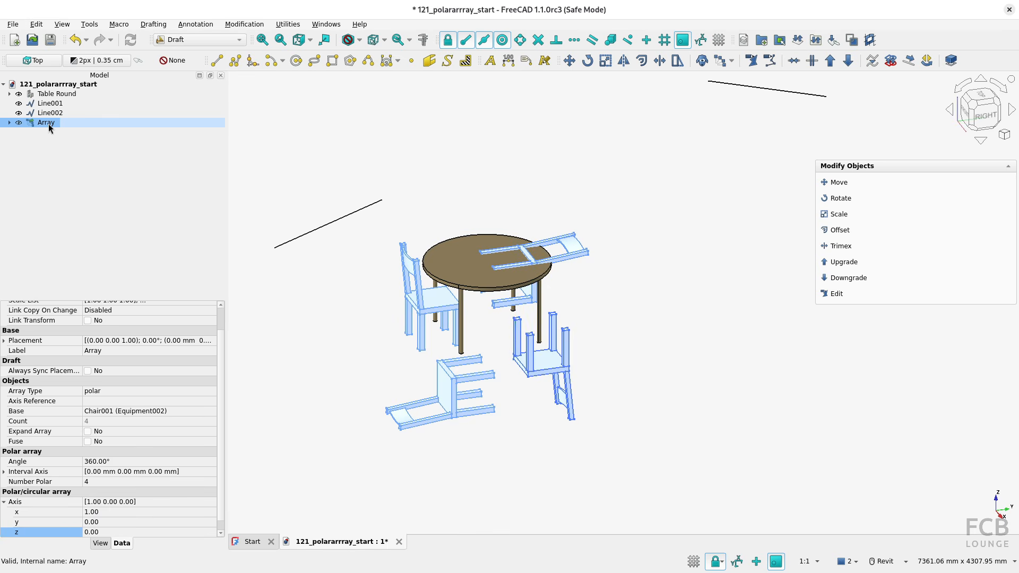
{"action": "key", "text": "Delete"}
{"action": "scroll", "coordinate": [462, 260], "scroll_direction": "up", "scroll_amount": 3}
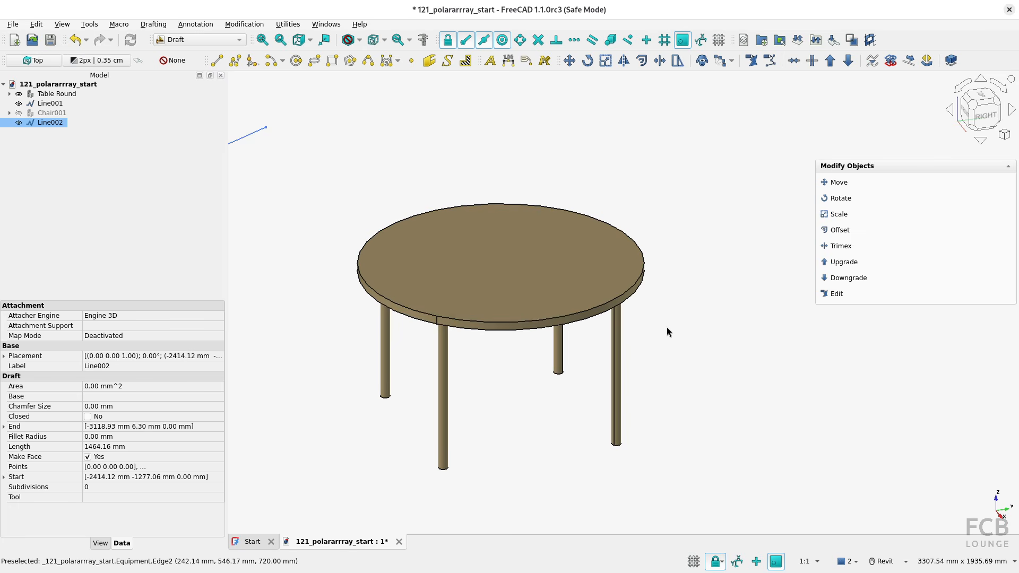
{"action": "left_click", "coordinate": [542, 242]}
{"action": "left_click", "coordinate": [719, 61]}
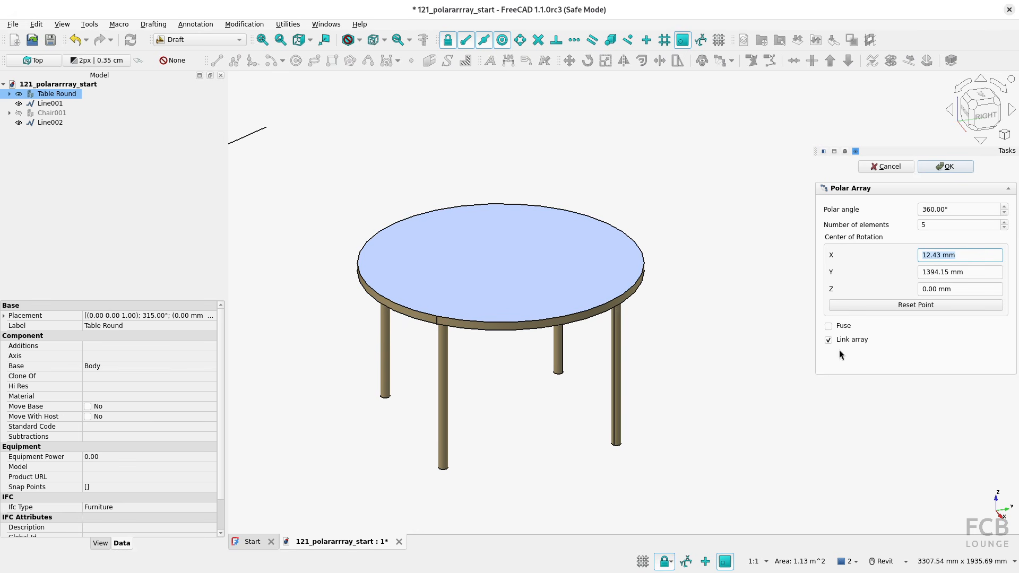
{"action": "left_click", "coordinate": [845, 327]}
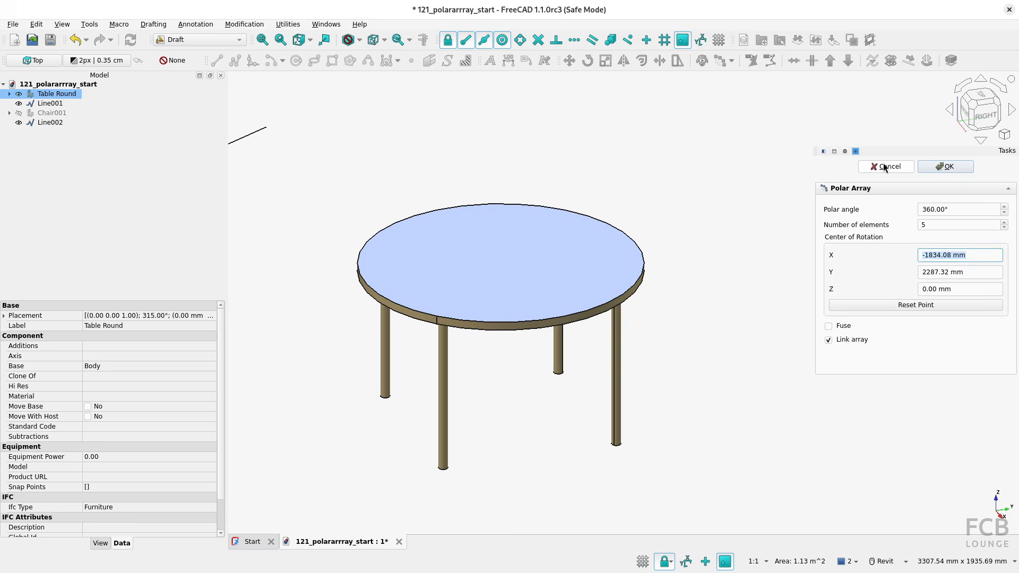
{"action": "left_click", "coordinate": [776, 175]}
{"action": "left_click", "coordinate": [646, 172]}
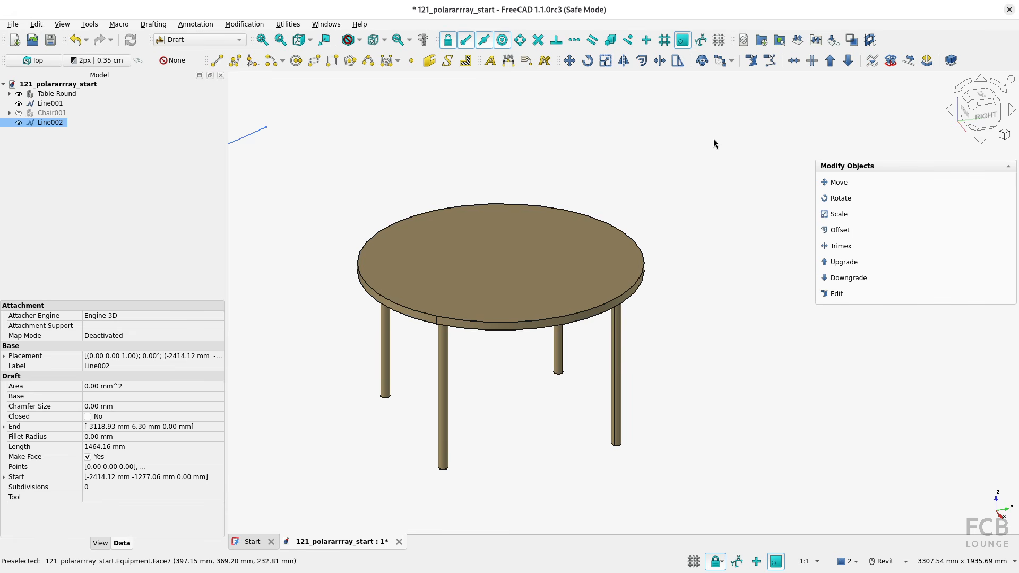
{"action": "left_click", "coordinate": [725, 63]}
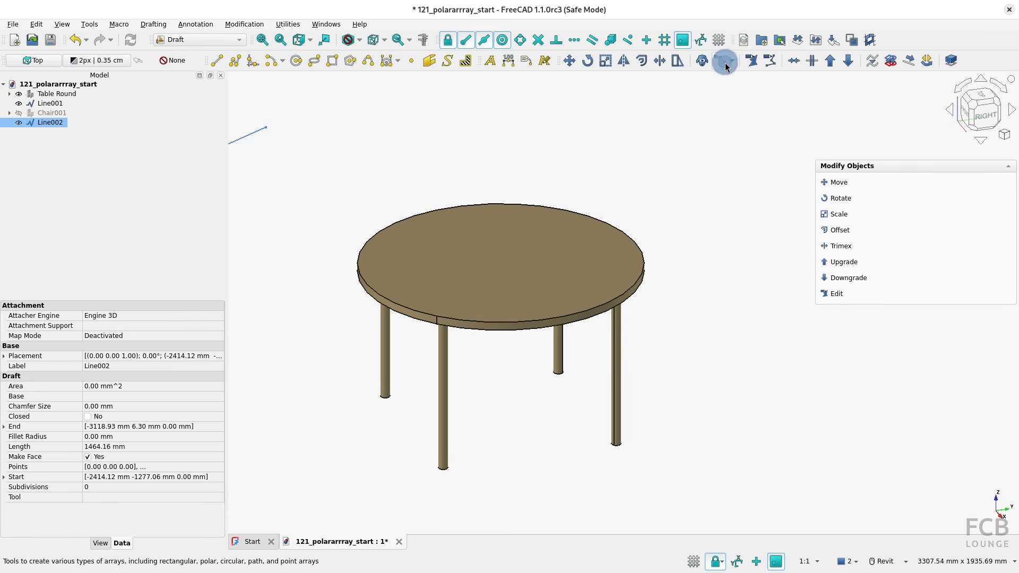